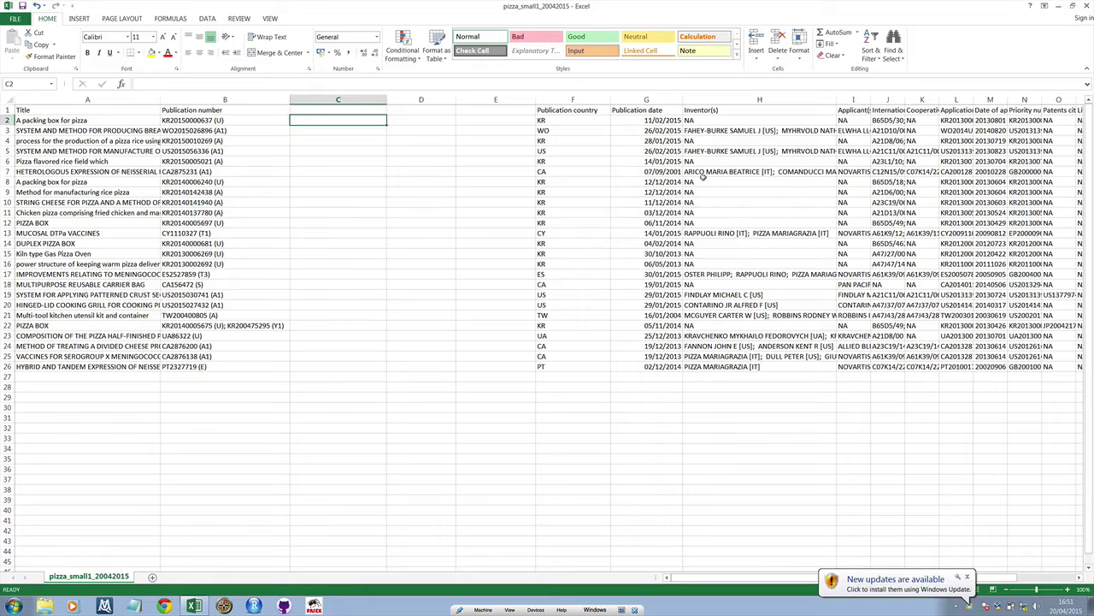
- Inspect the publication numbers in column B and their bracketed kind codes such as (A1) and (A)
left_click(247, 99)
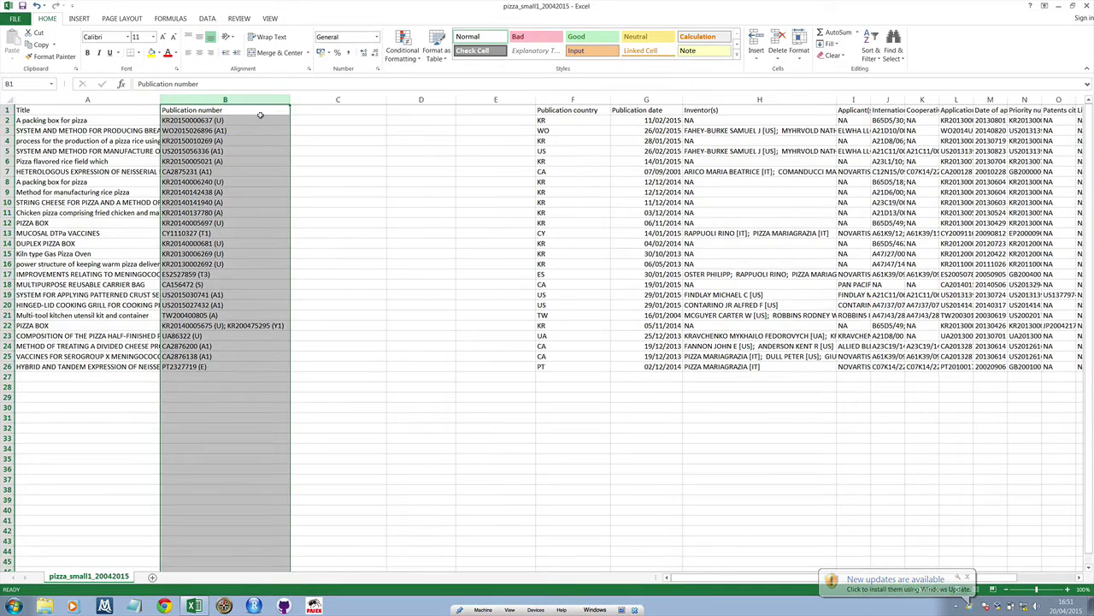
left_click(218, 129)
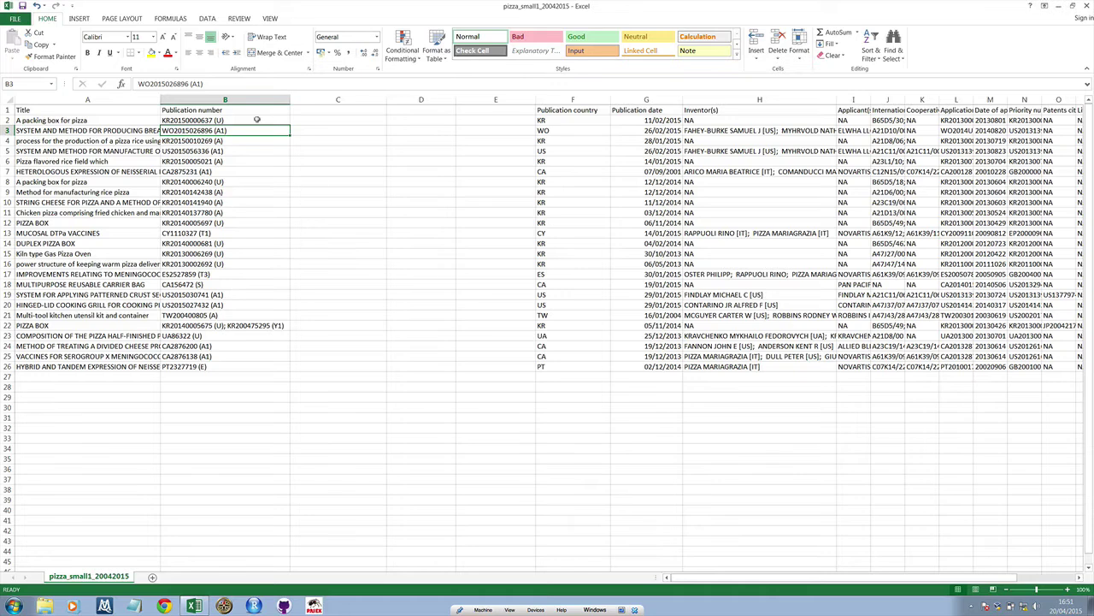
left_click(242, 121)
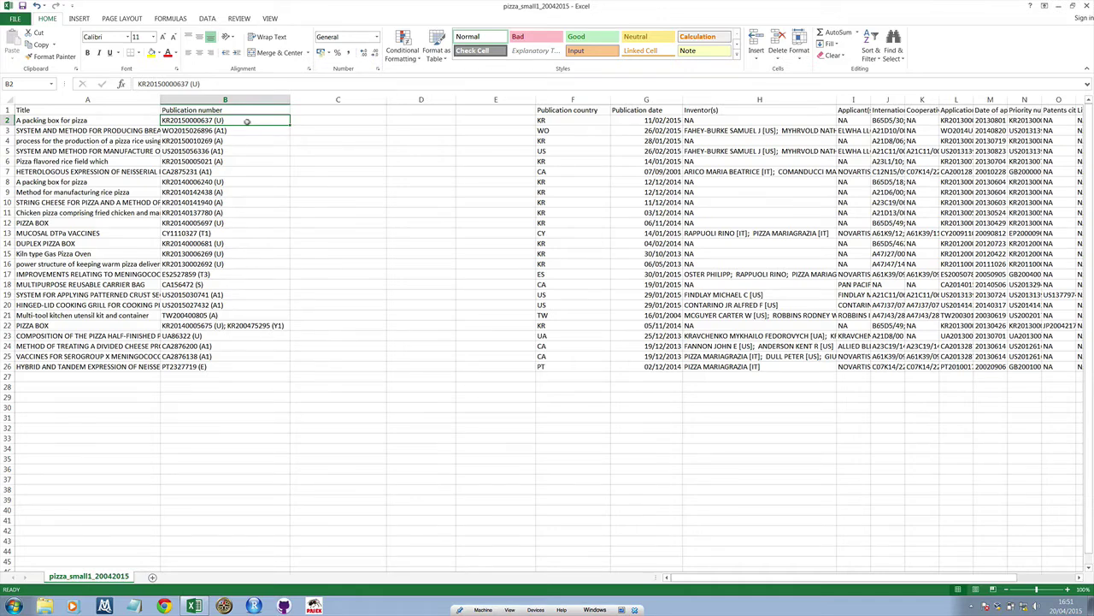
left_click(250, 130)
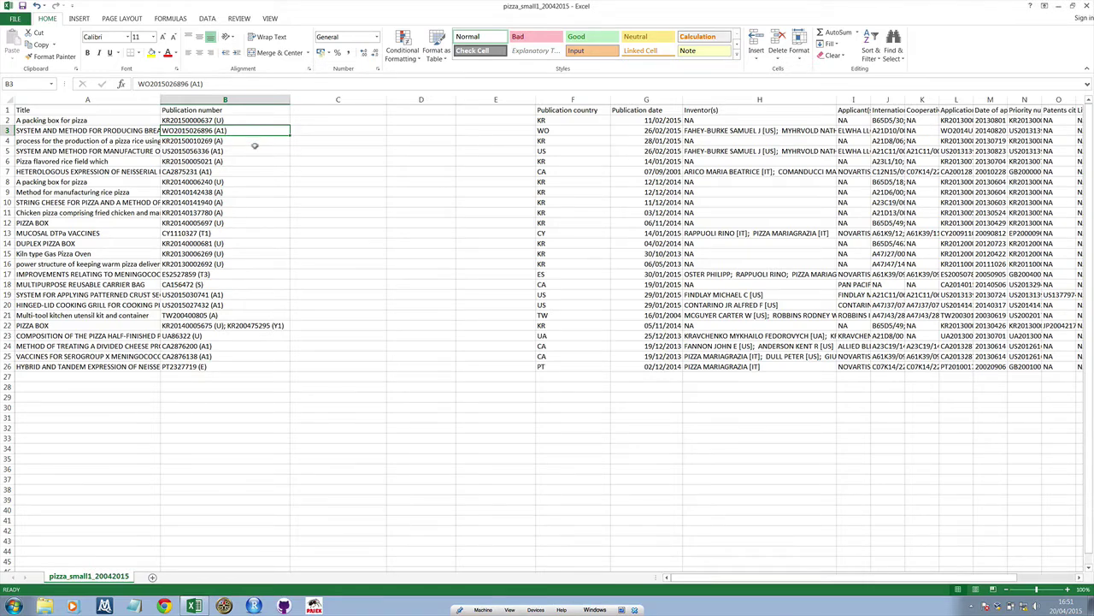
left_click(253, 142)
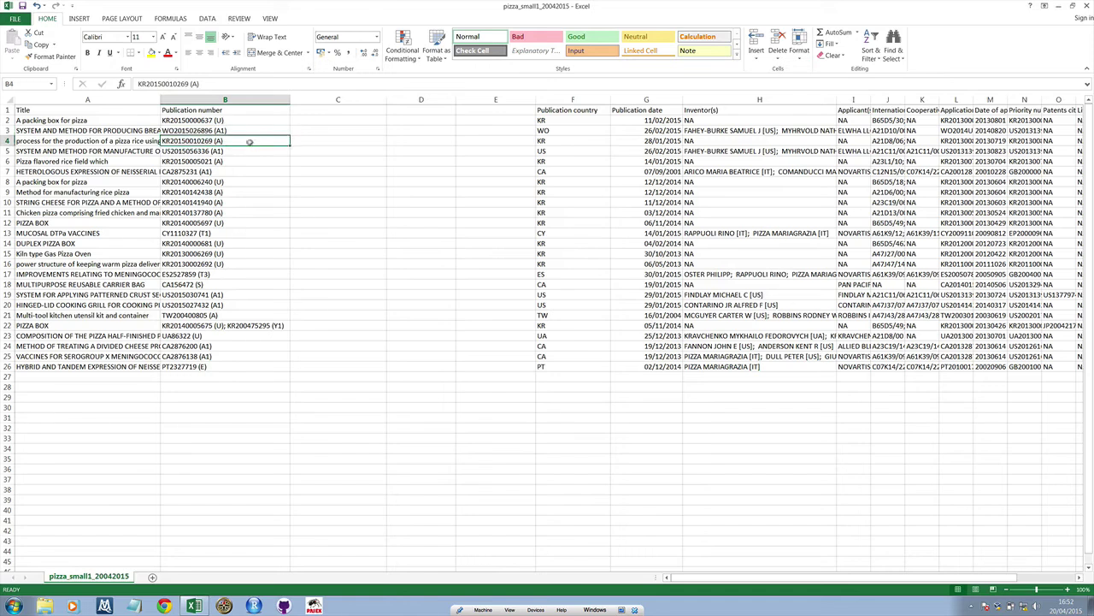
left_click(250, 152)
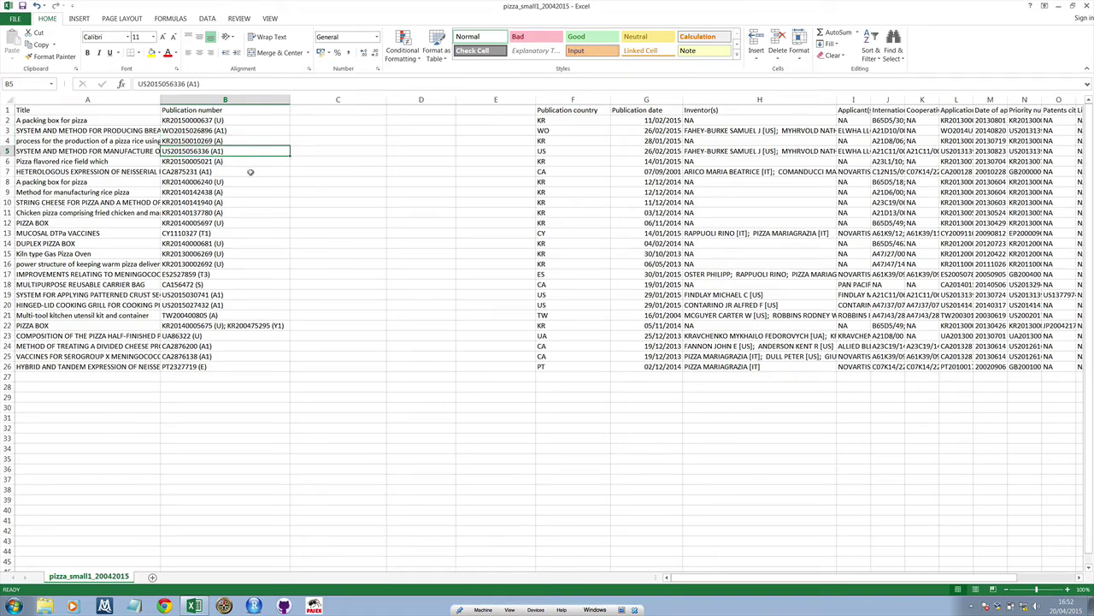
left_click(243, 366)
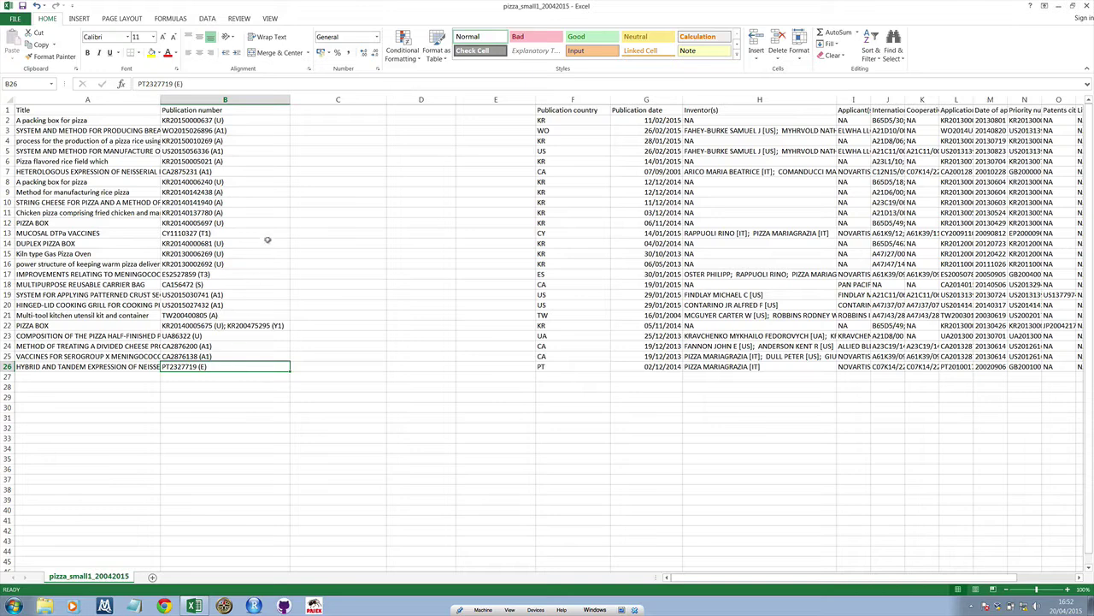
left_click(262, 113)
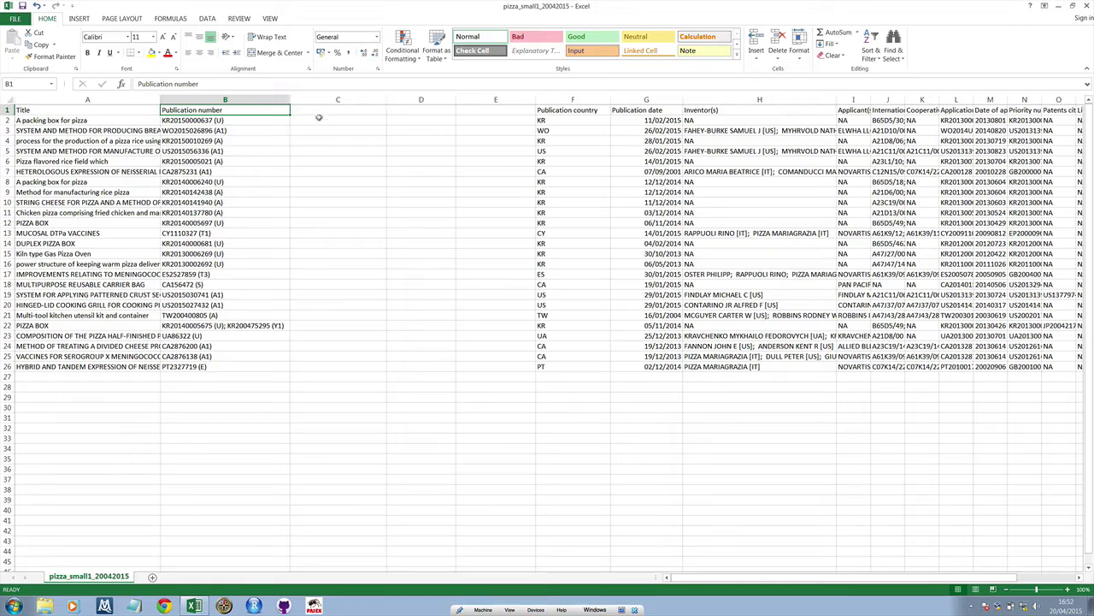
- Enter =RIGHT(B2, 3) in C2 and fill it to C4, giving (U), A1) and (A)
left_click_drag(330, 100, 483, 110)
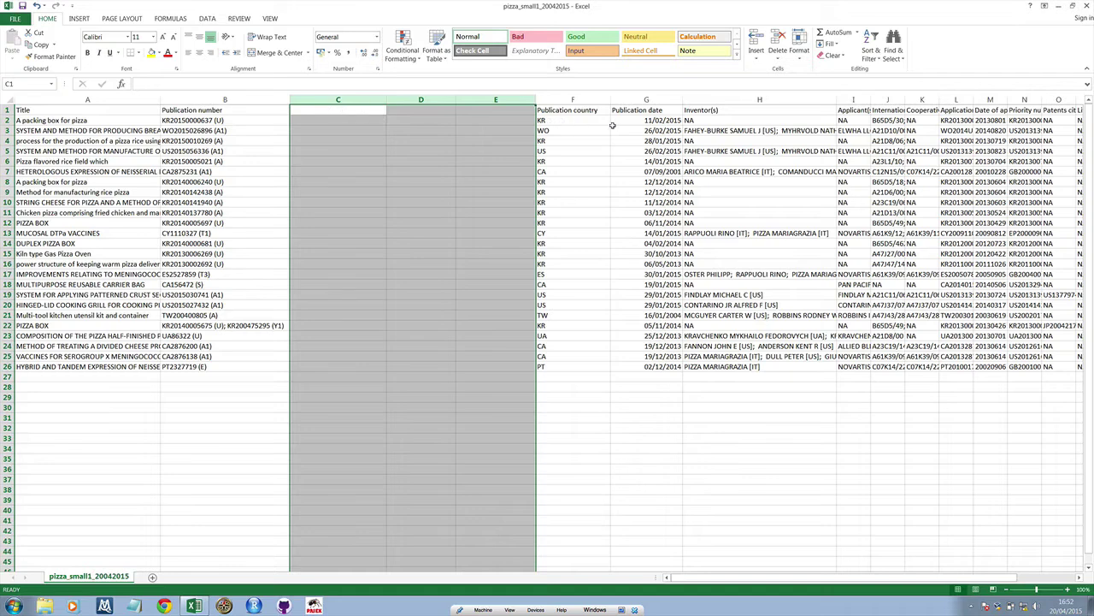
left_click(341, 111)
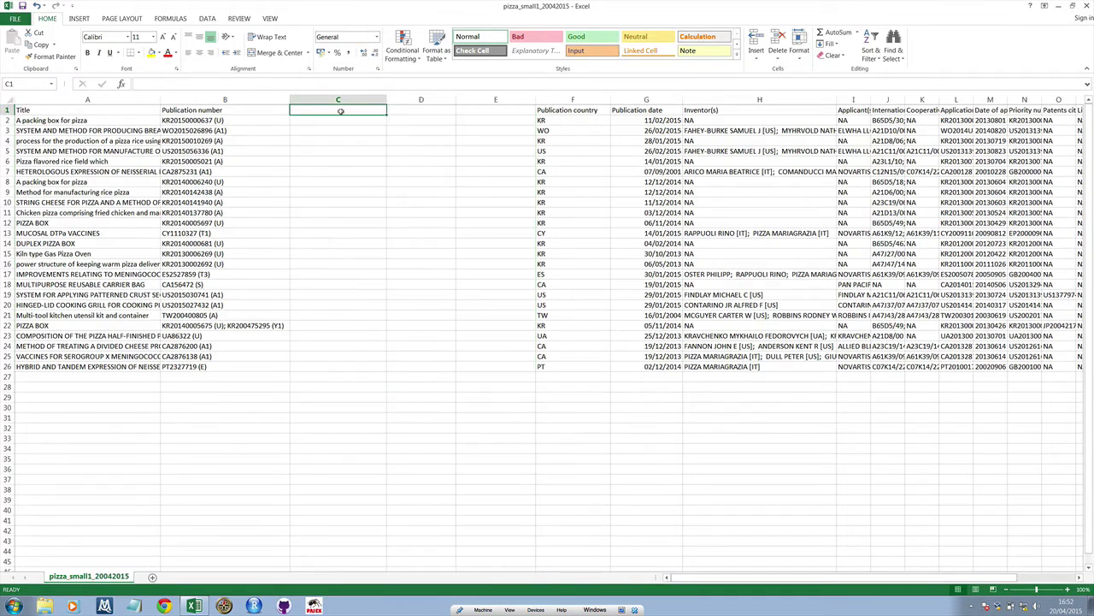
left_click(340, 120)
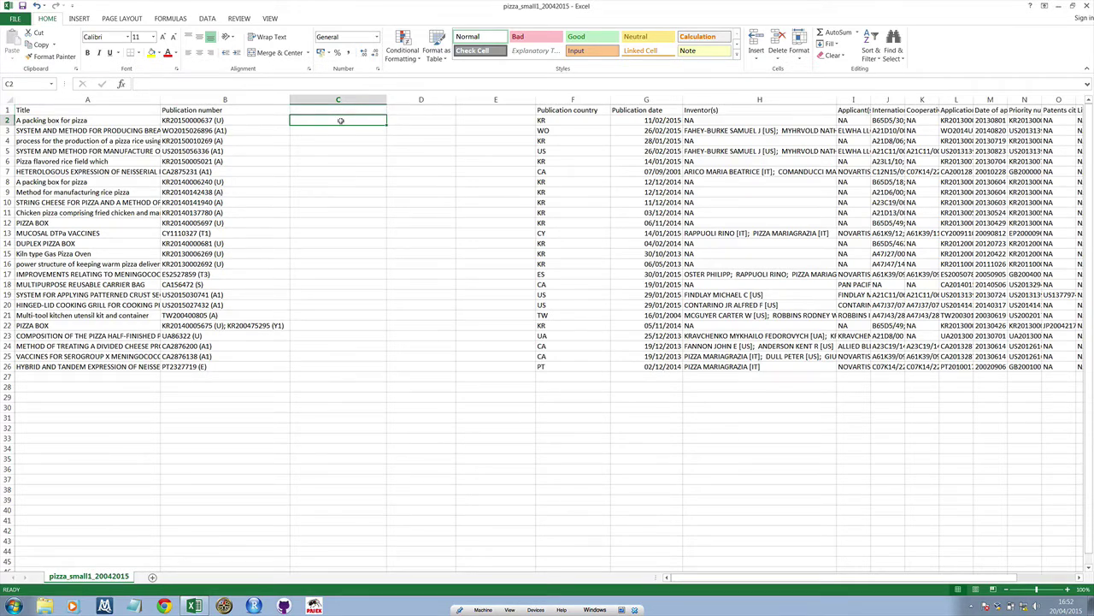
type("=R")
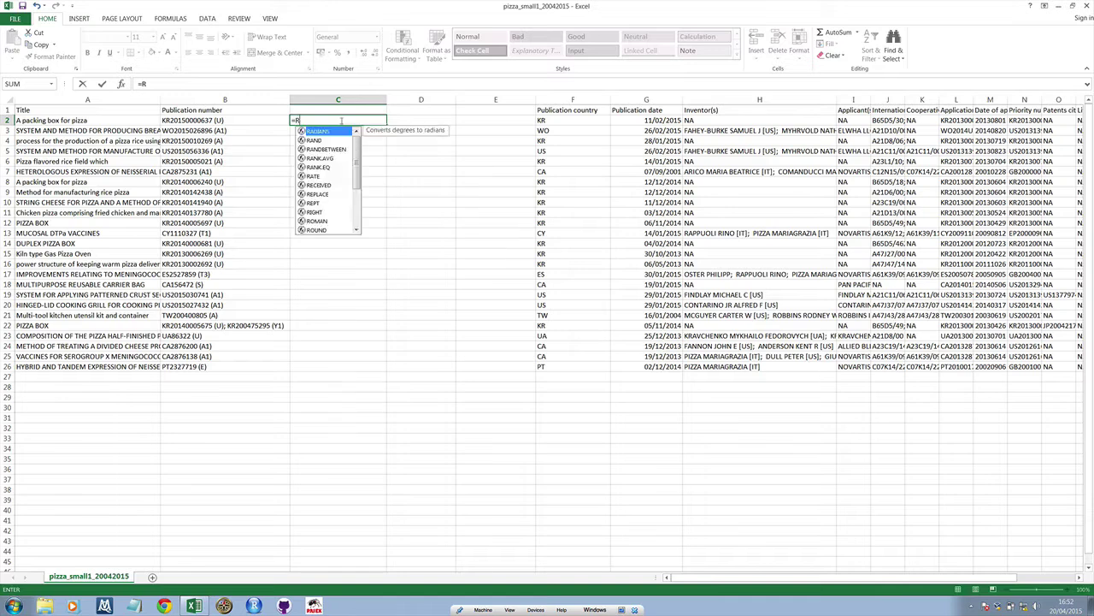
type("IG")
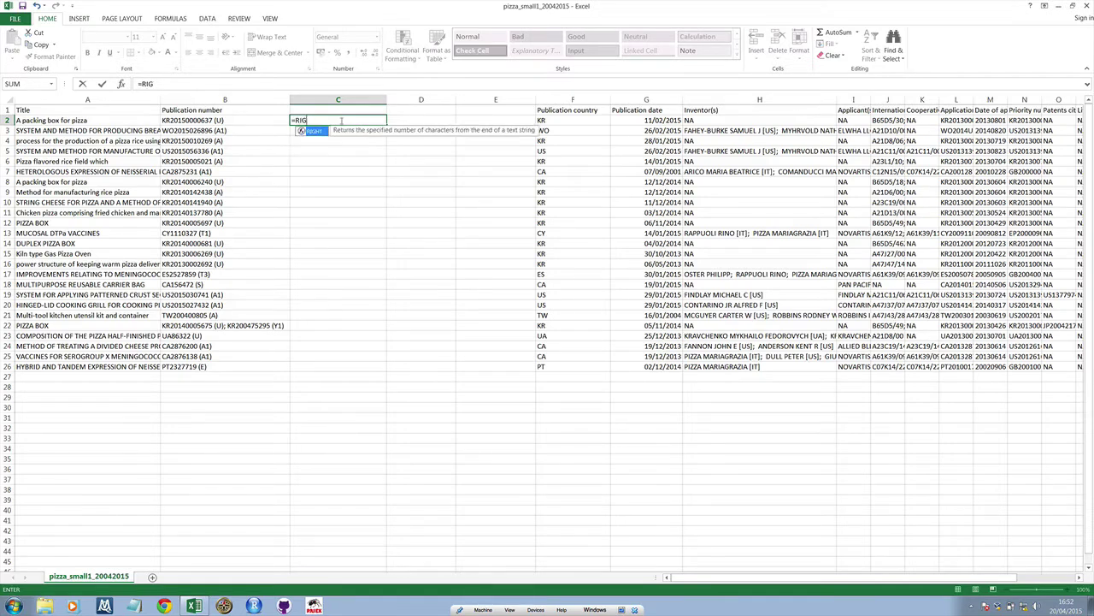
type("HT(")
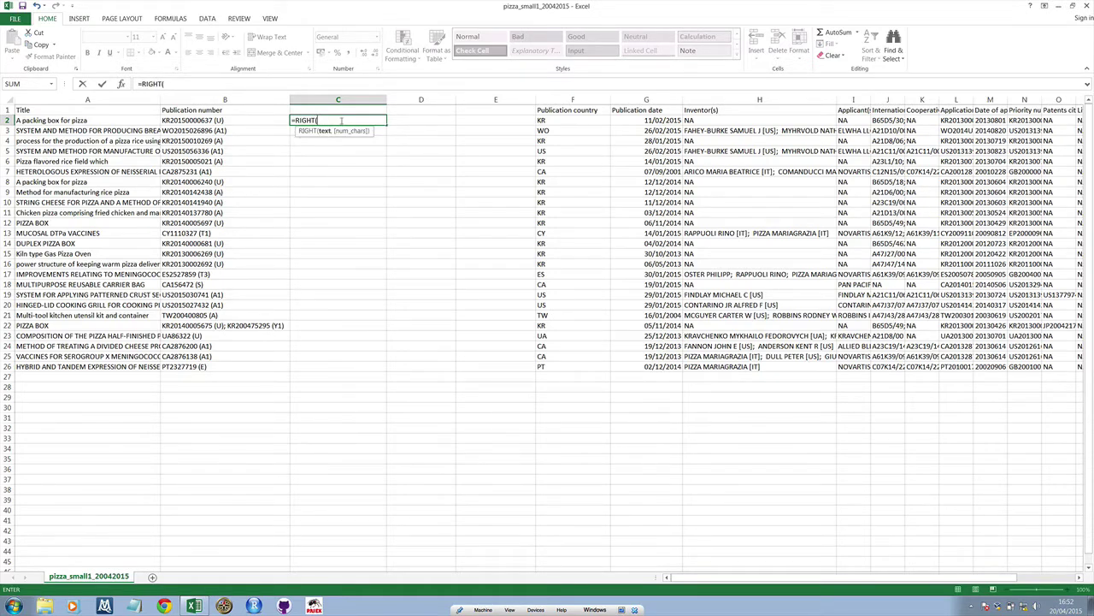
left_click(240, 120)
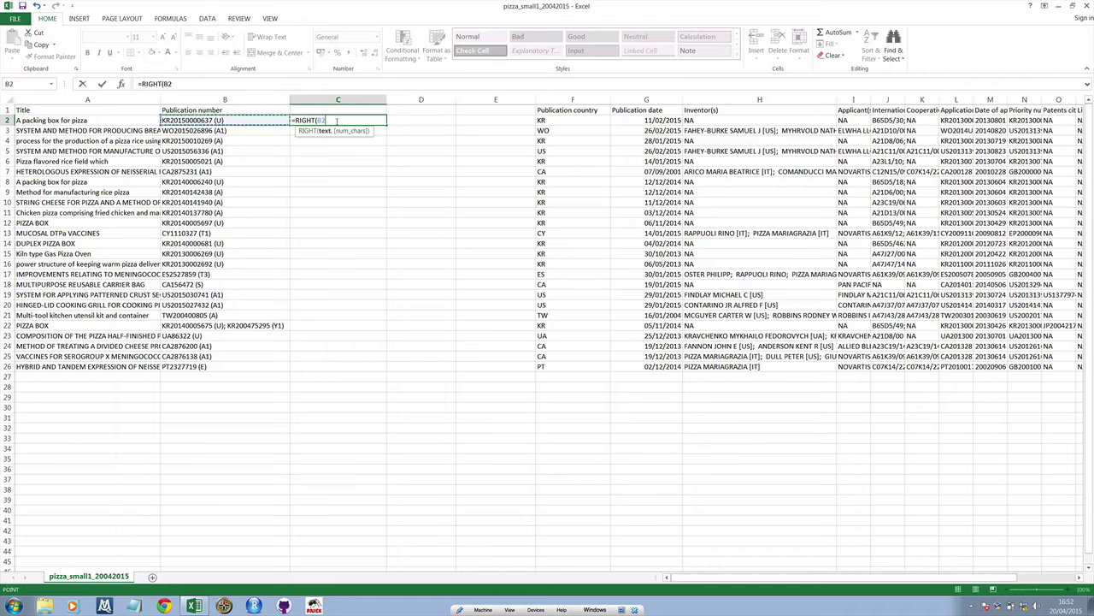
left_click(336, 121)
type(",")
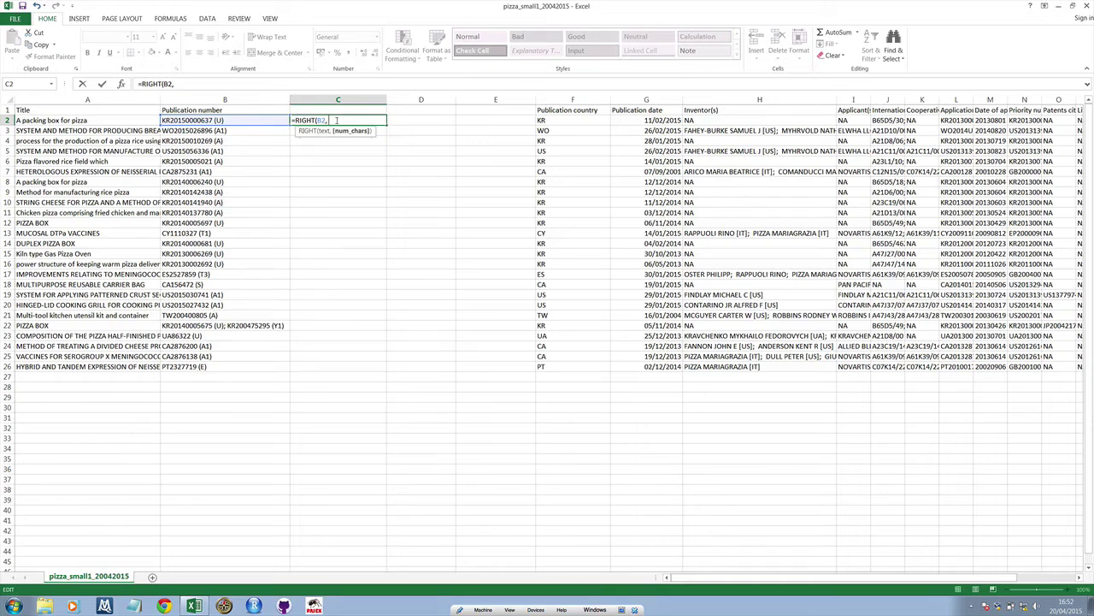
type(" 3)")
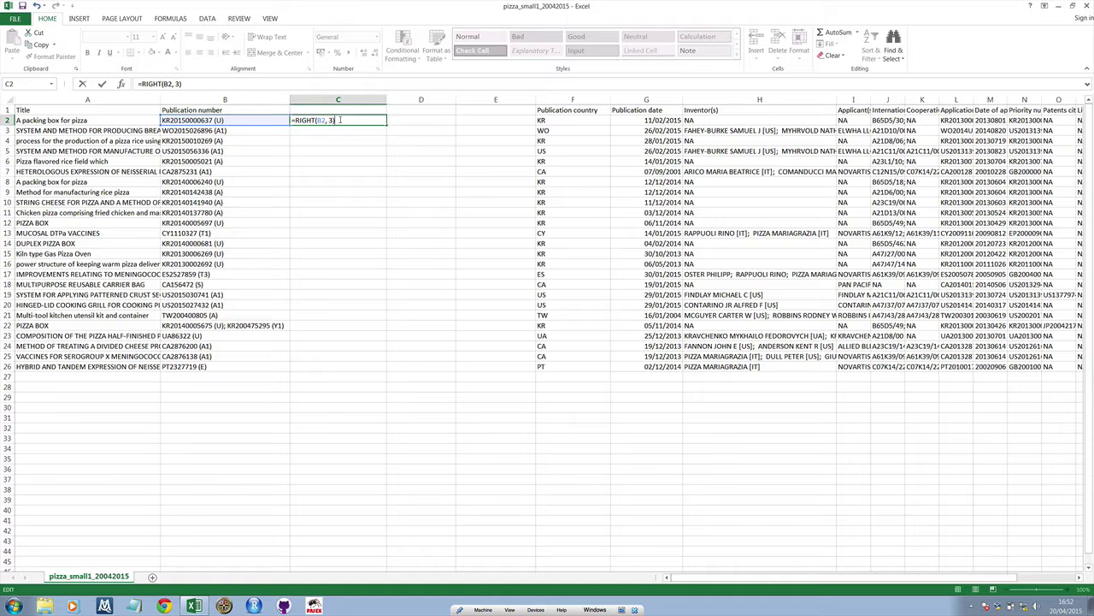
key("Return")
left_click(360, 122)
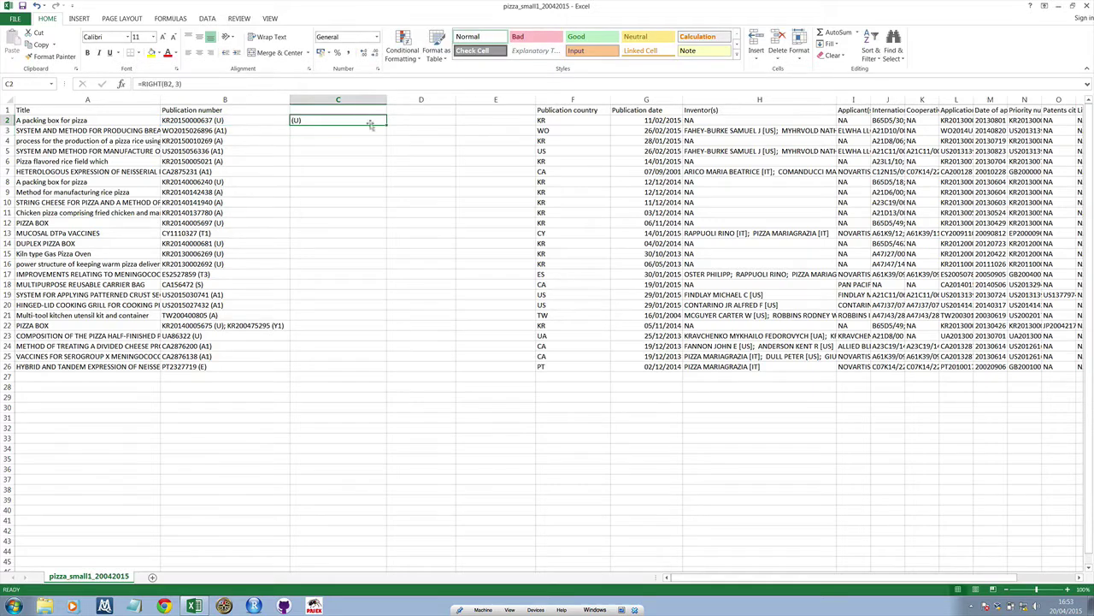
left_click_drag(385, 124, 382, 145)
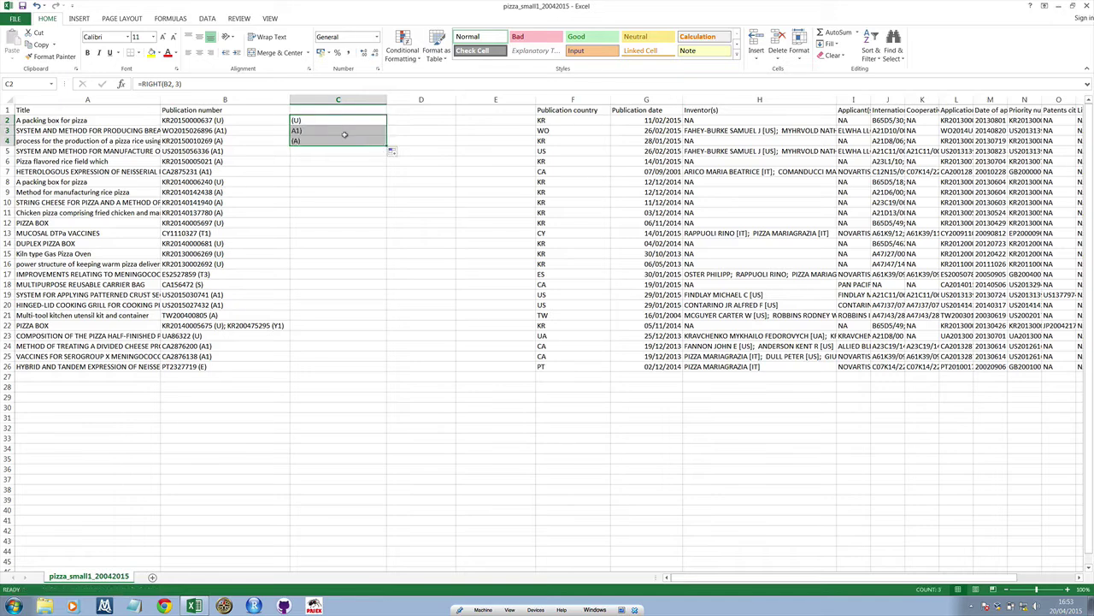
left_click(224, 130)
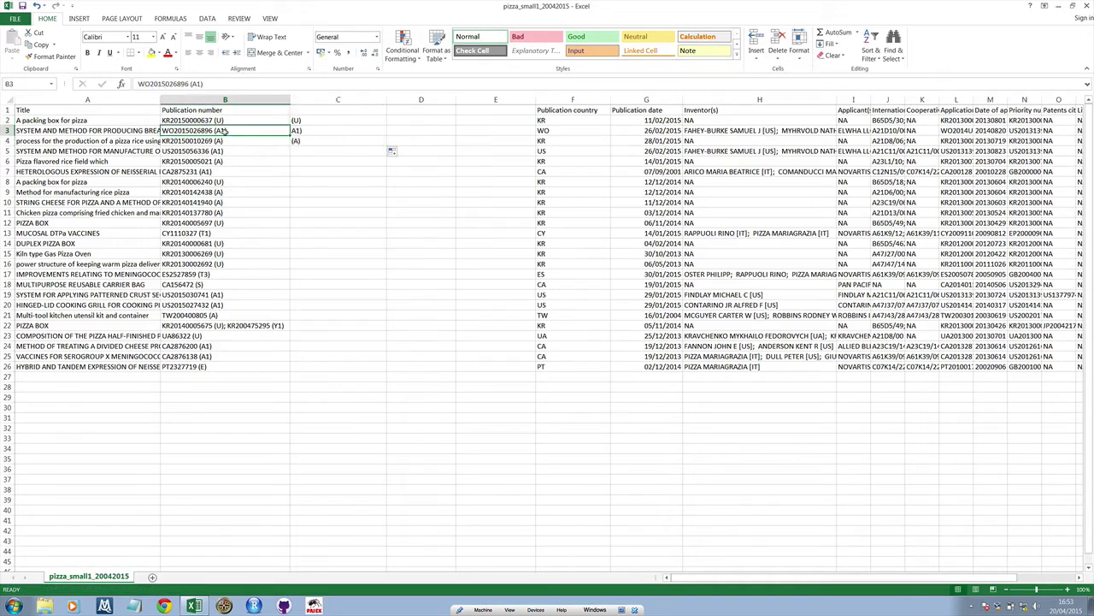
- Change C2 to =RIGHT(B2, 4) and fill it down to row 26 for full codes like (A1)
left_click(330, 120)
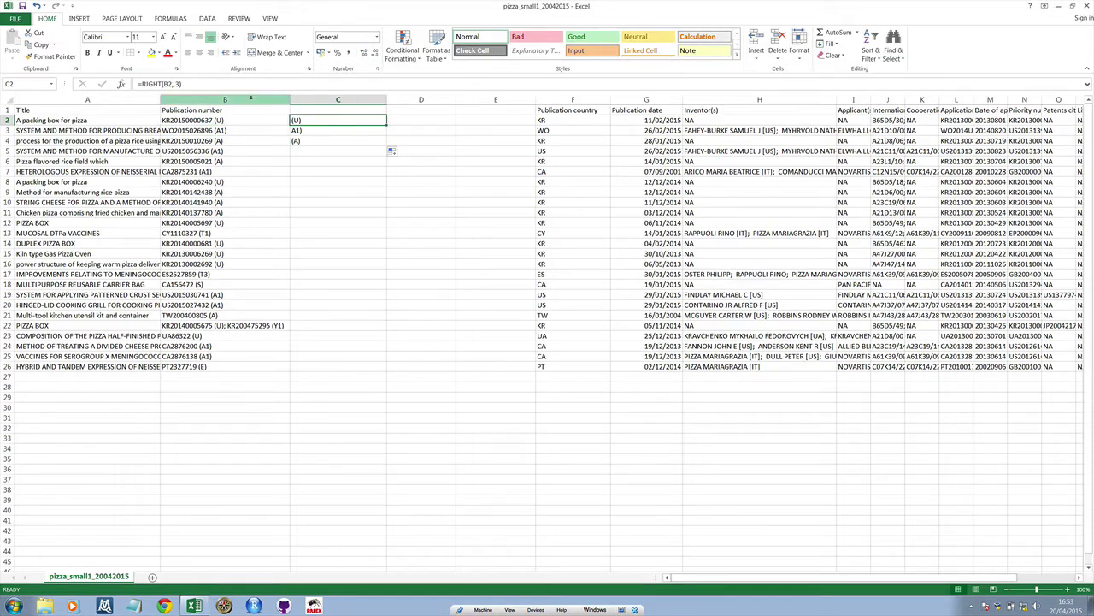
left_click(176, 83)
double_click(177, 83)
type("4")
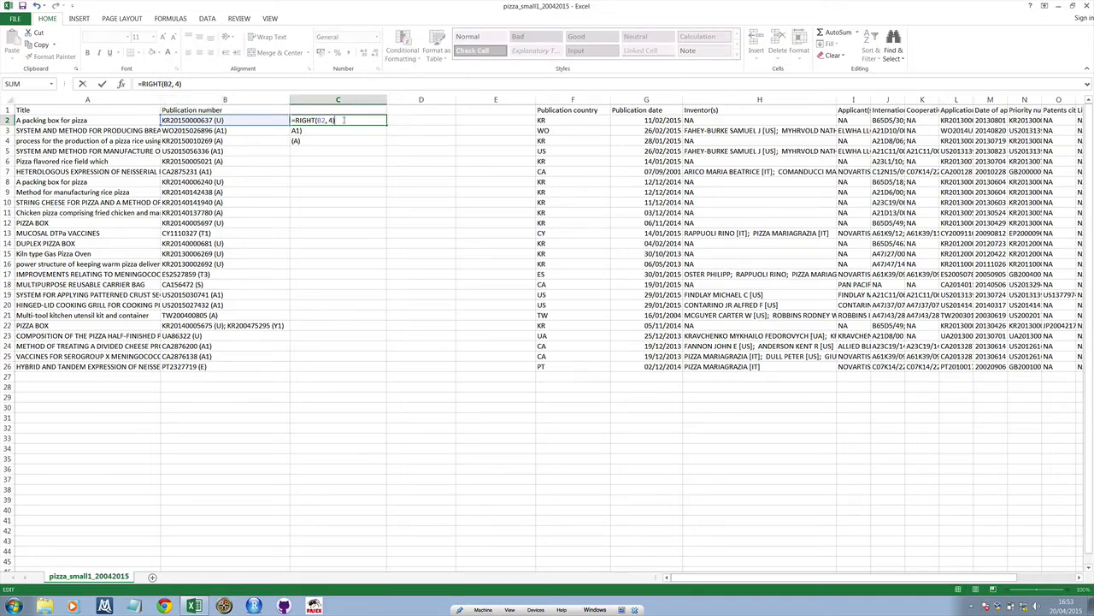
key("Return")
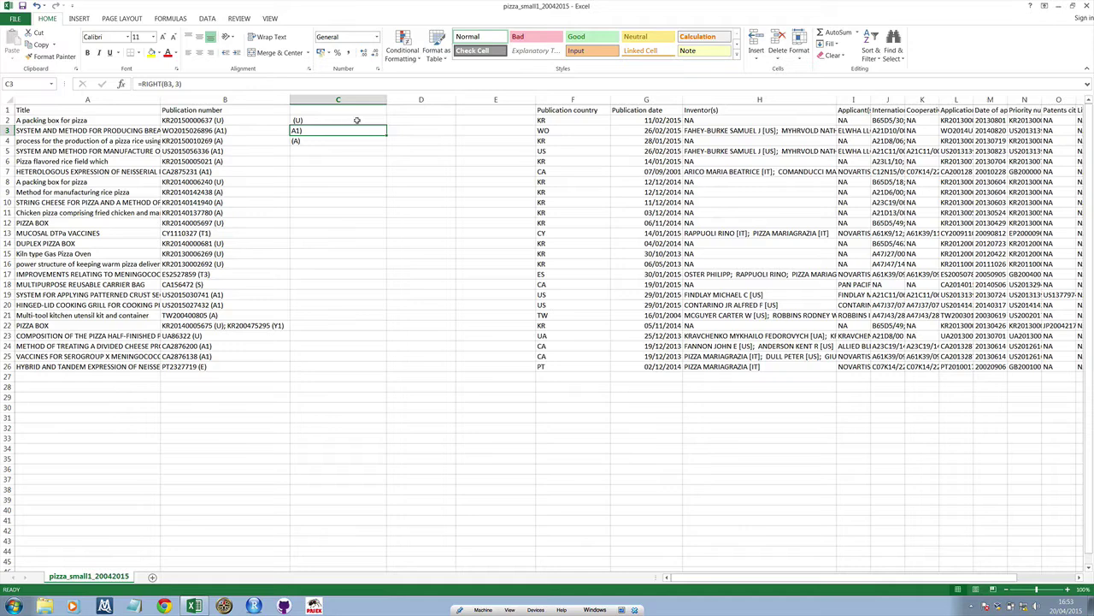
left_click(357, 121)
left_click_drag(386, 124, 386, 368)
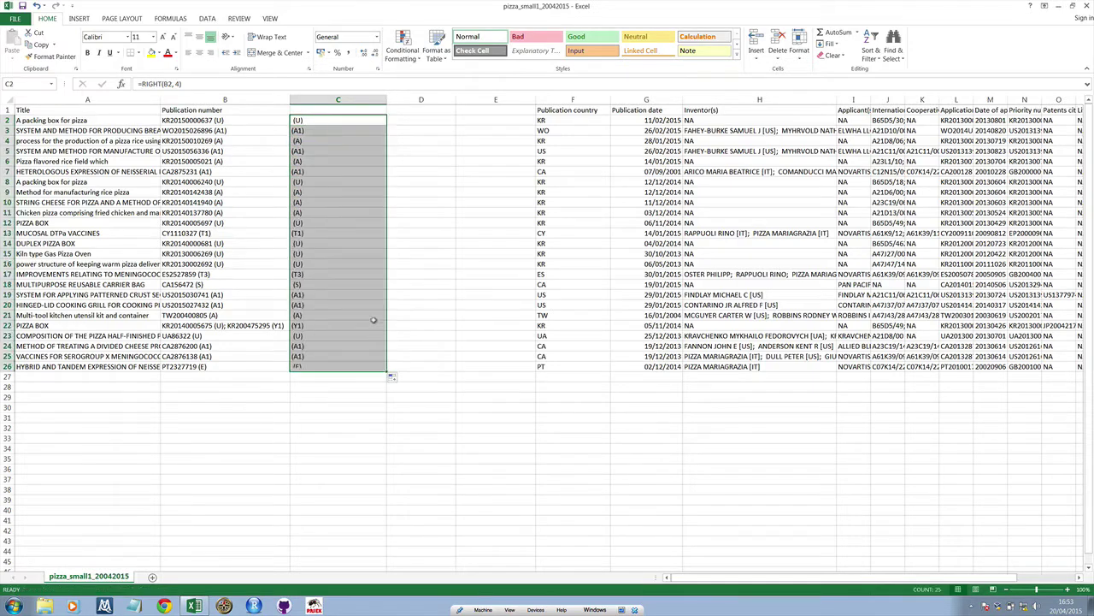
left_click(341, 121)
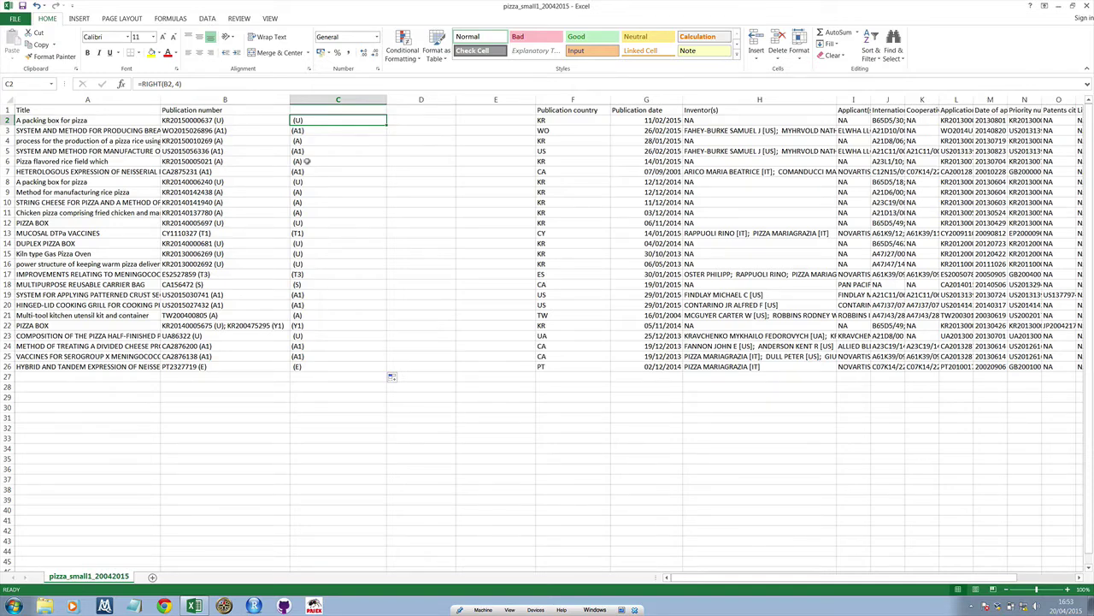
- Enter =TRIM(C2) in D2 and fill it down to D26
left_click(415, 123)
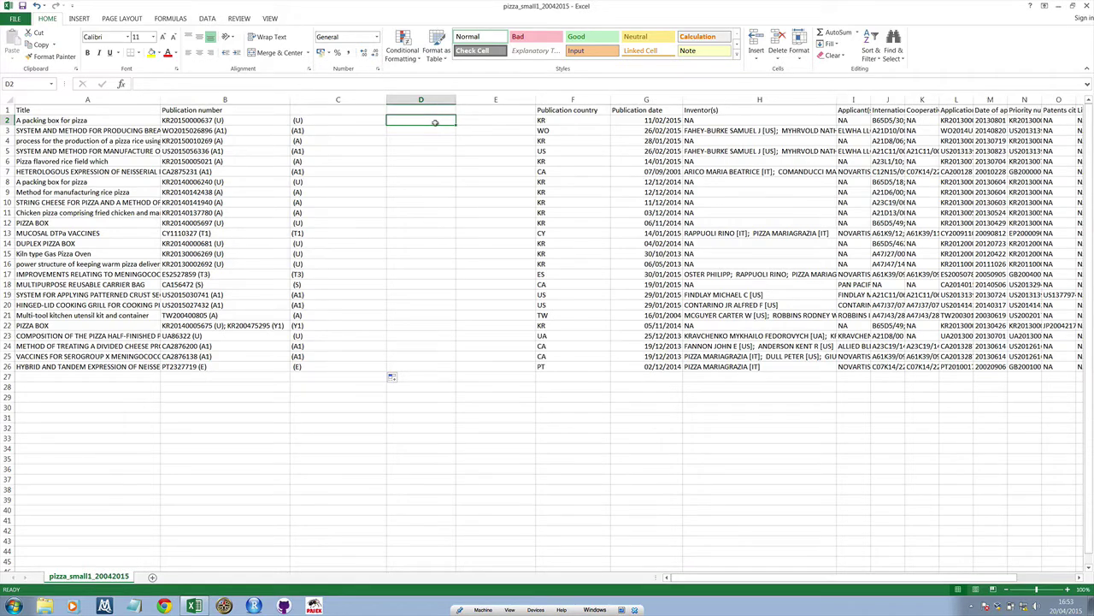
type("=")
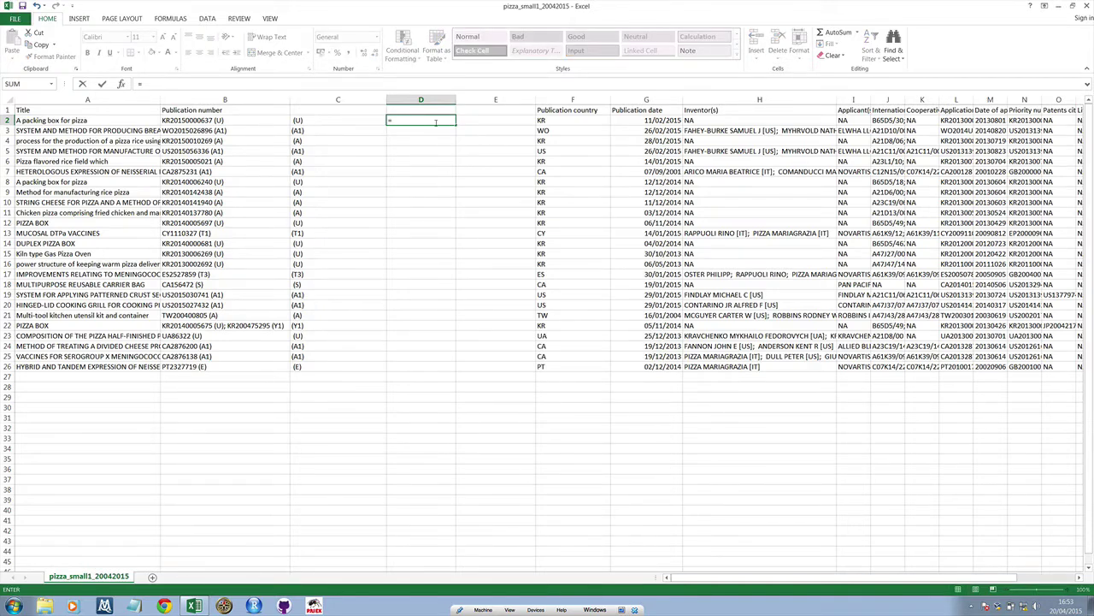
type("TRIM(")
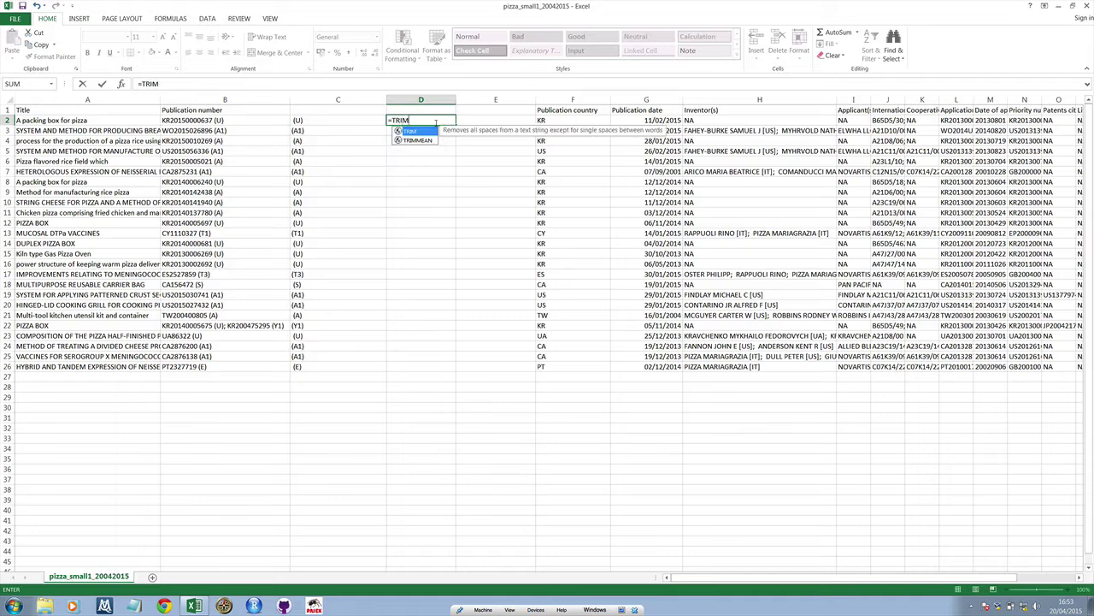
left_click(342, 122)
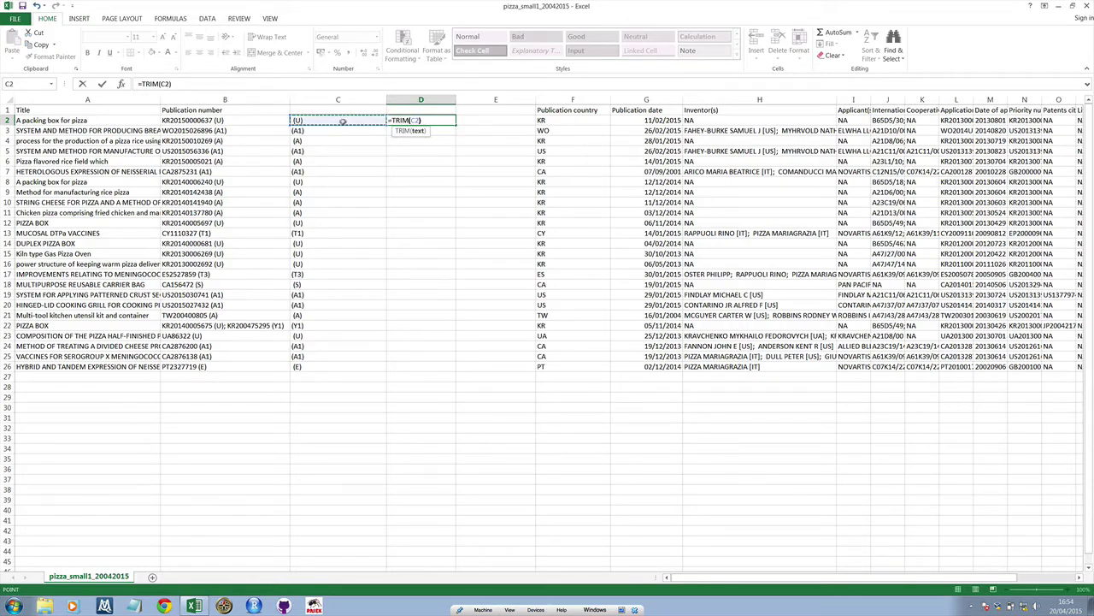
key("Return")
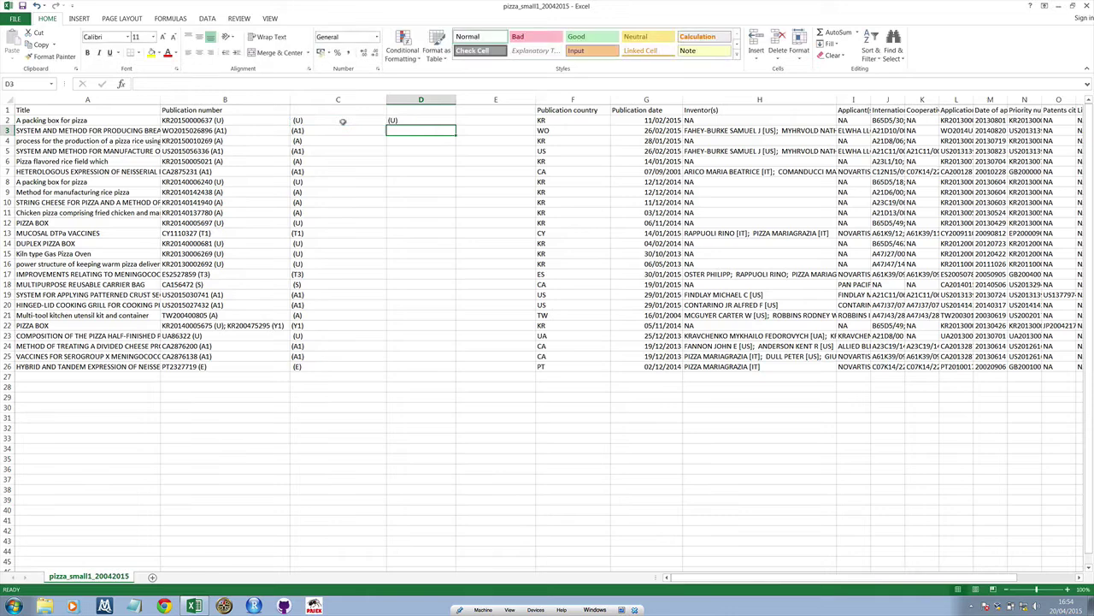
left_click(434, 122)
left_click_drag(456, 125, 443, 368)
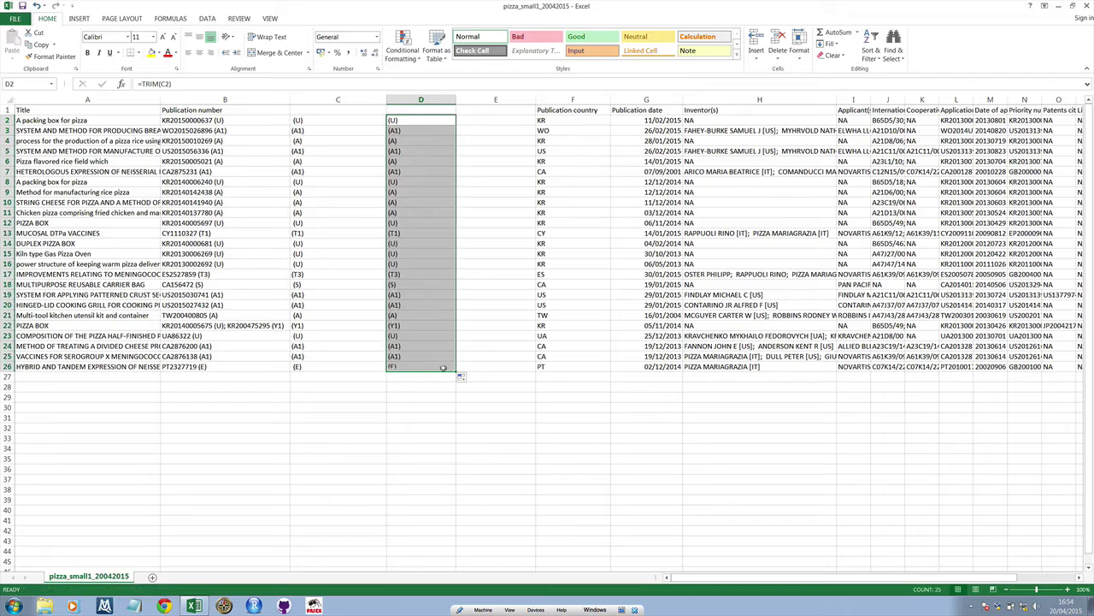
- Copy D2:D26 and paste it back as values, so D2 holds (U) instead of a formula
left_click(411, 122)
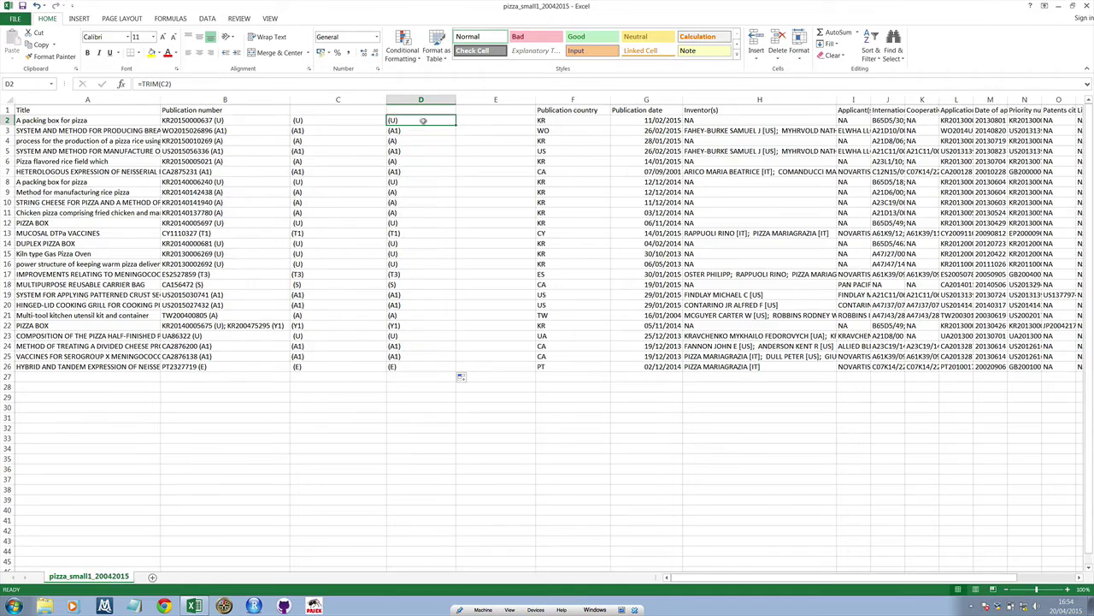
left_click_drag(422, 120, 423, 366)
right_click(422, 366)
left_click(448, 384)
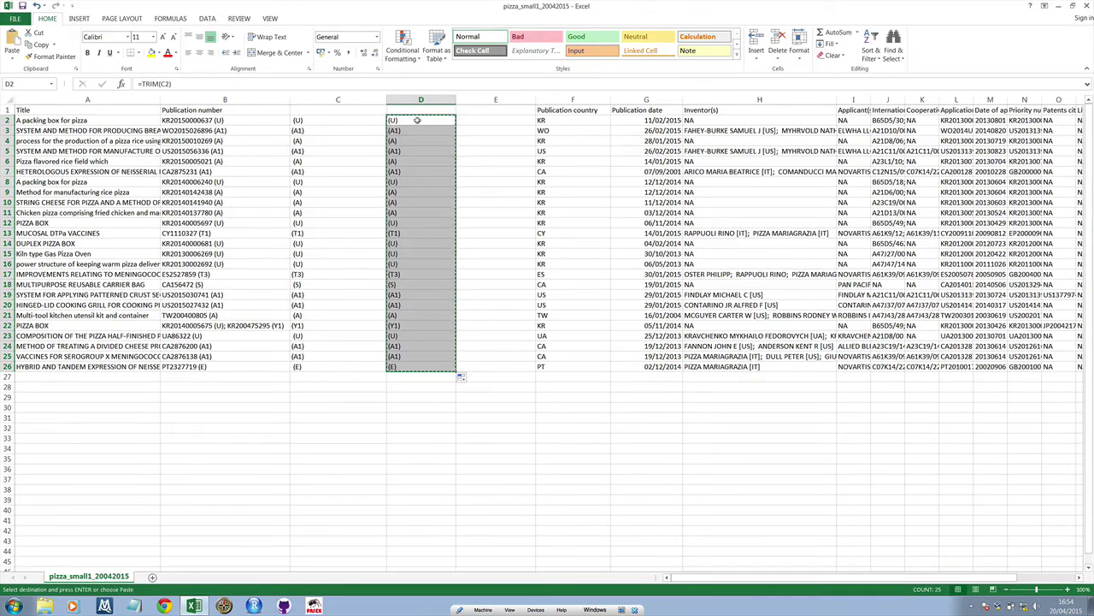
right_click(418, 121)
left_click(439, 167)
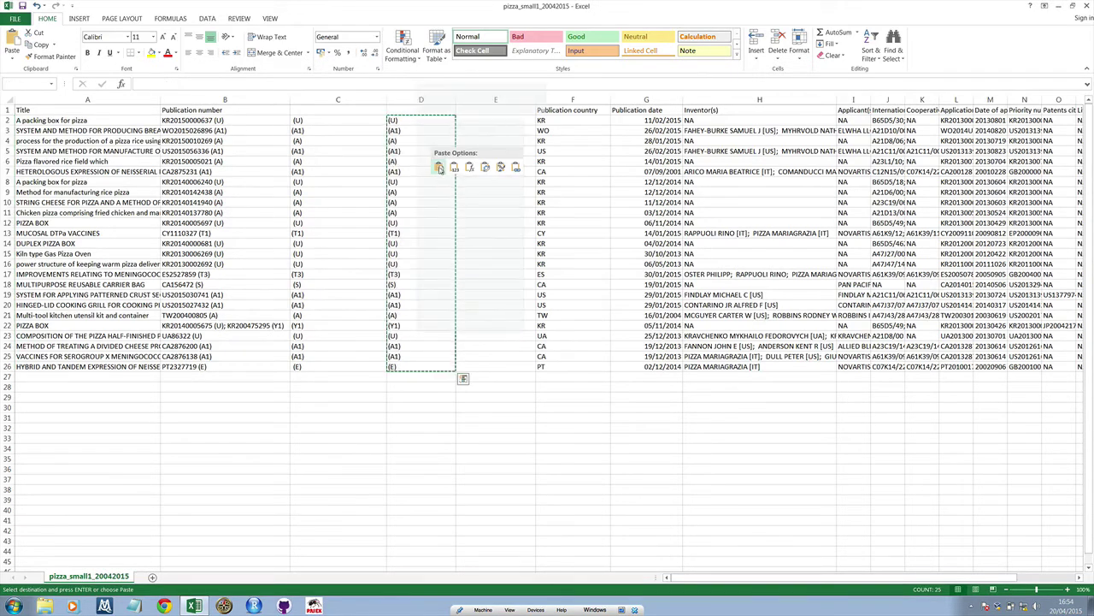
right_click(412, 127)
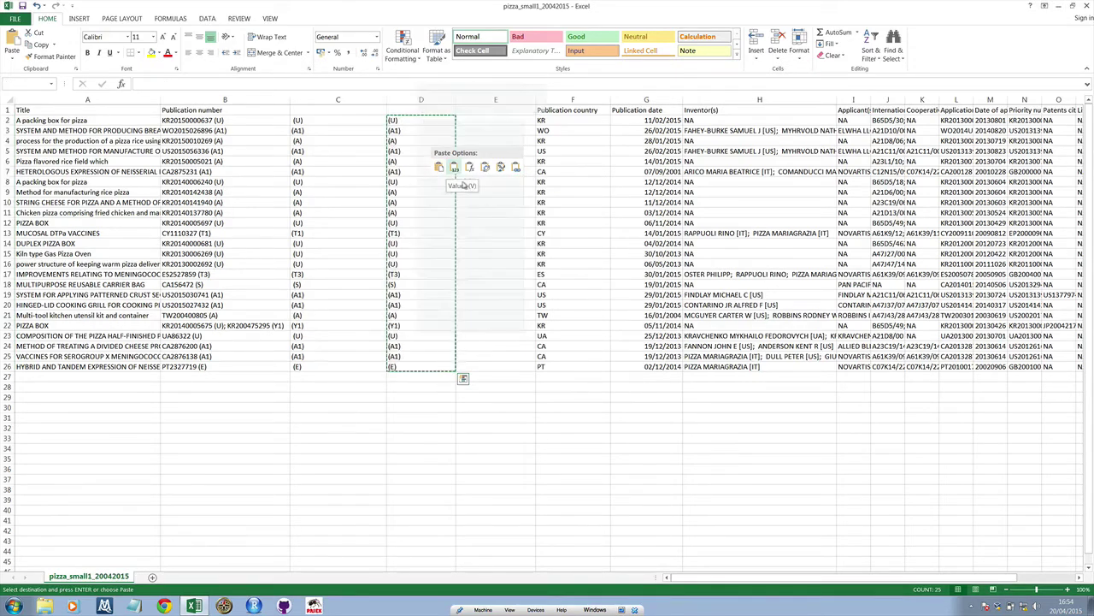
left_click(503, 181)
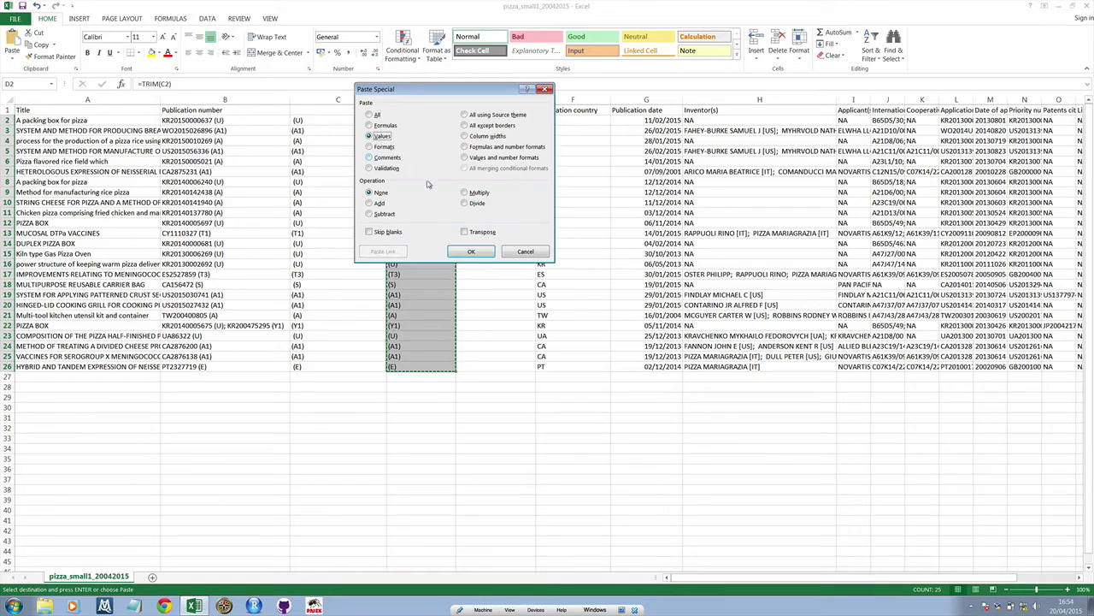
left_click(481, 250)
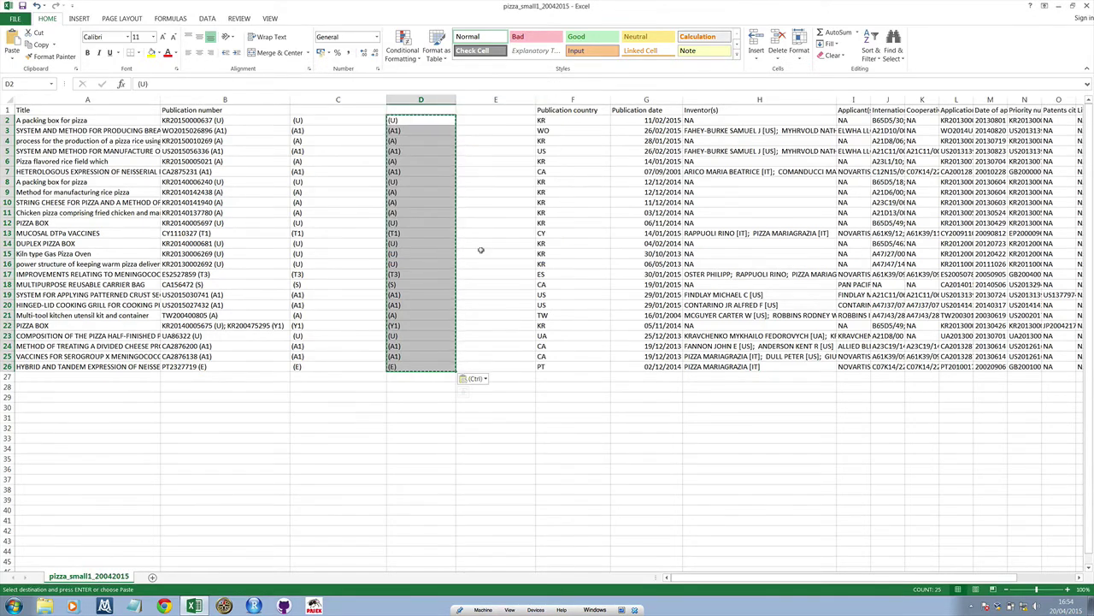
- Delete the RIGHT-formula column C and title the cleaned codes column 'Kind code'
left_click(420, 120)
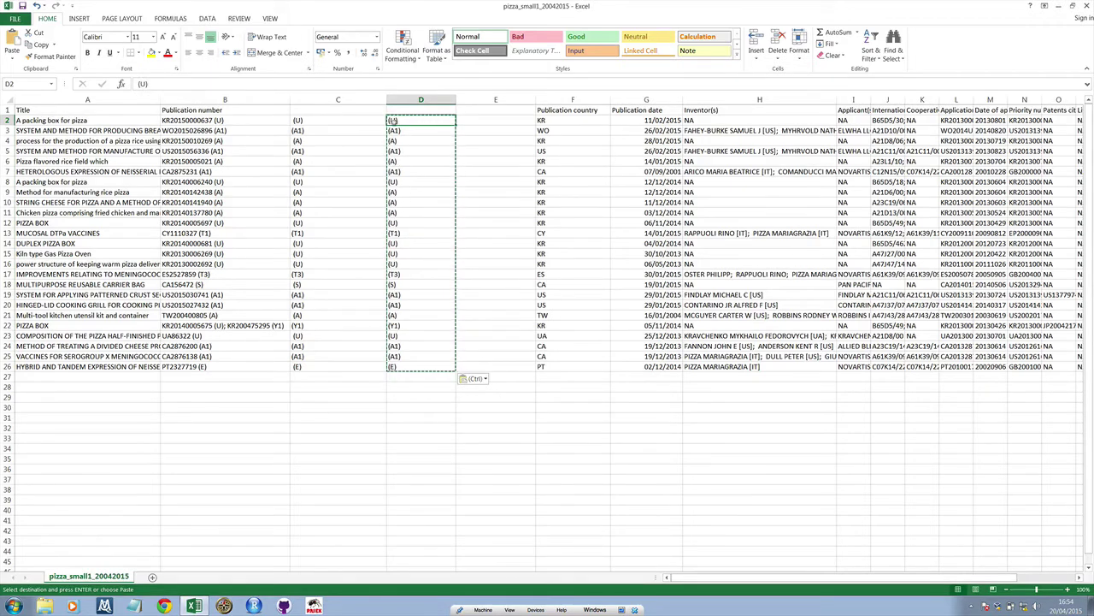
left_click(350, 99)
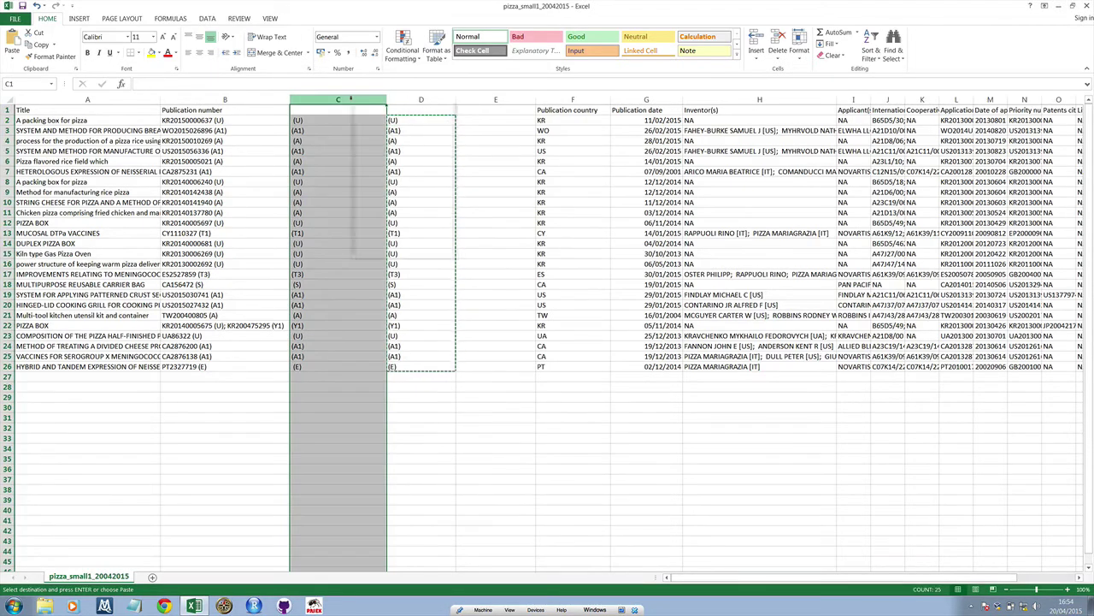
right_click(349, 99)
left_click(395, 186)
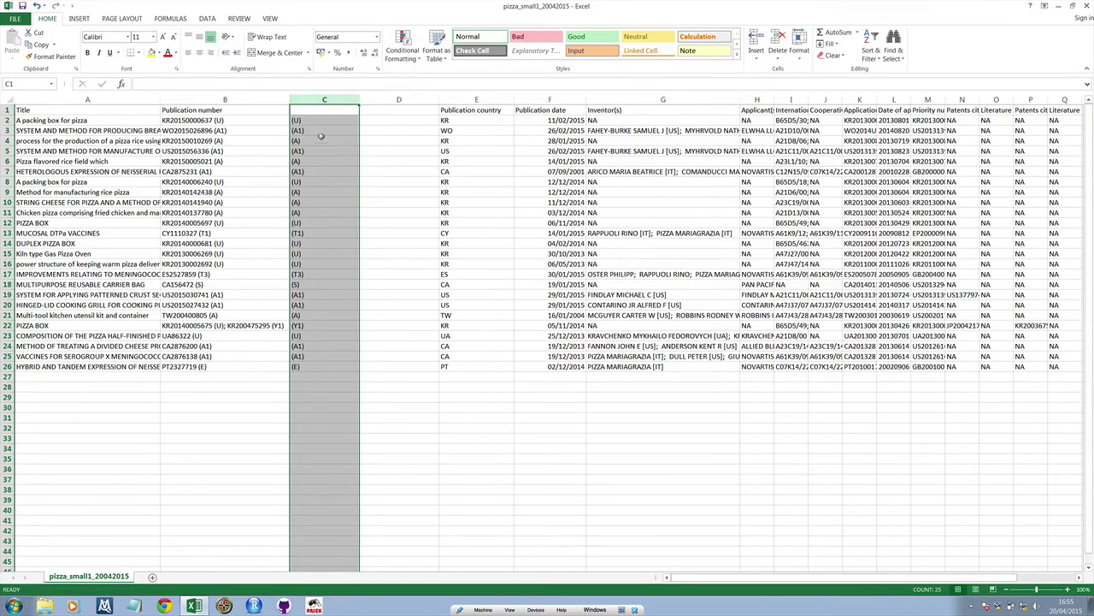
left_click(309, 106)
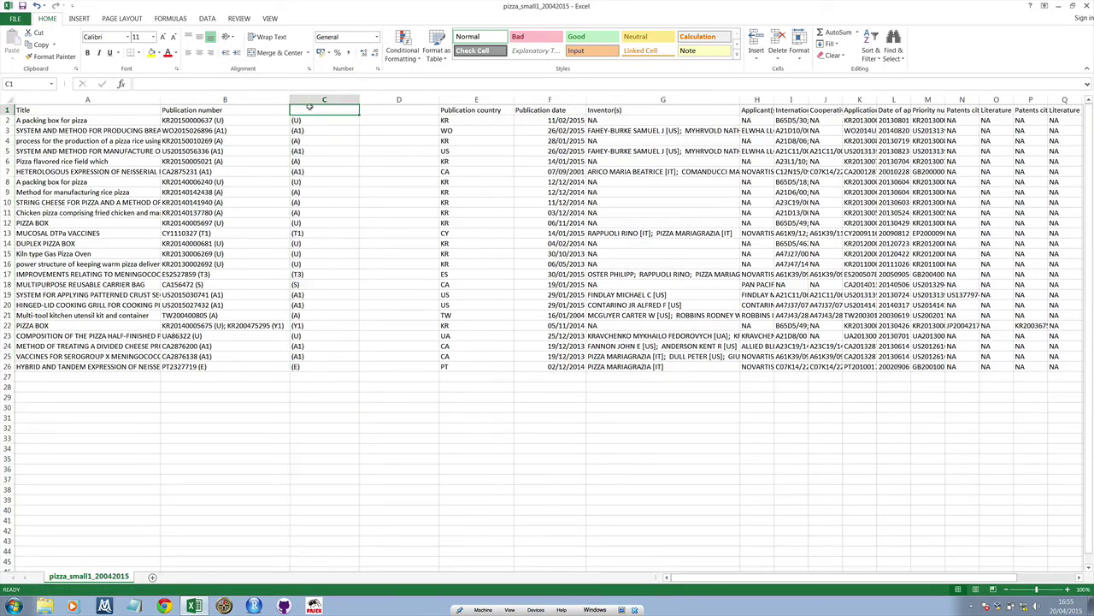
type("Kind code")
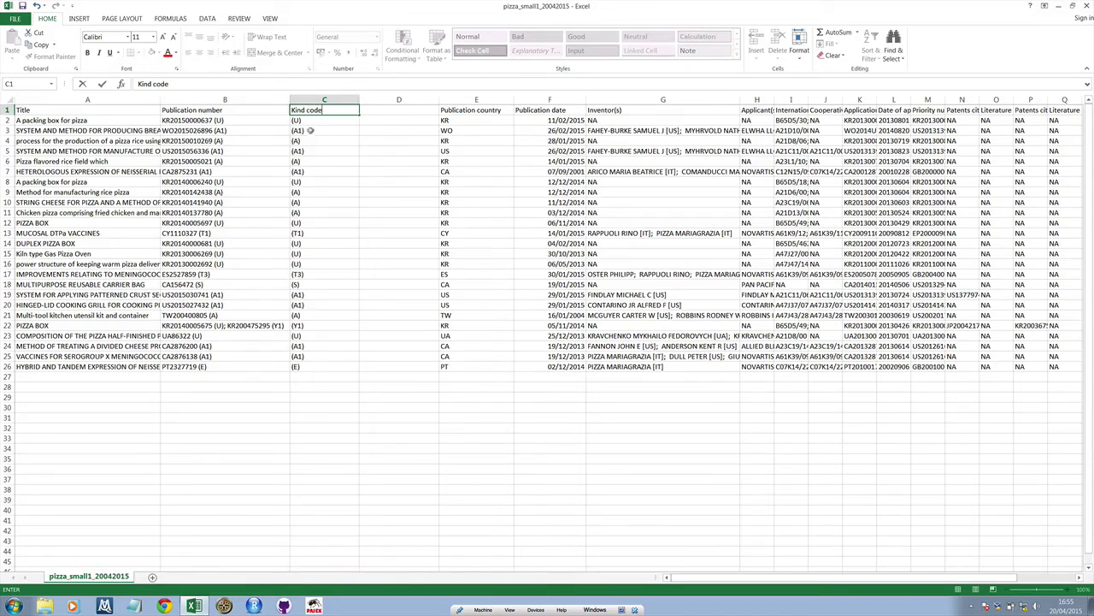
left_click(313, 138)
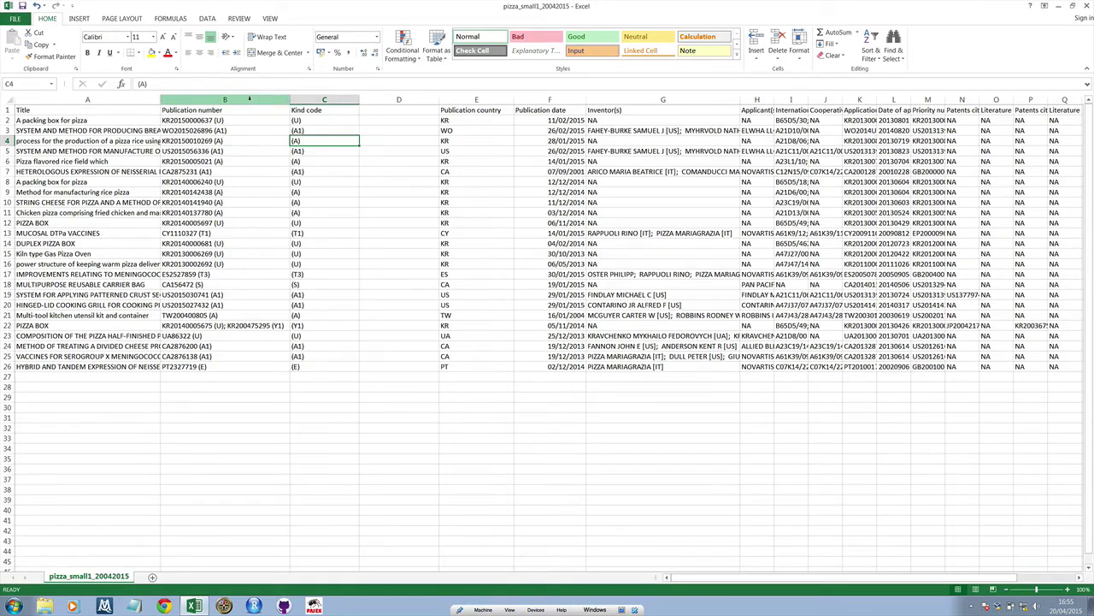
- Start Text to Columns on the Publication number column and advance to the delimiter options
left_click(249, 99)
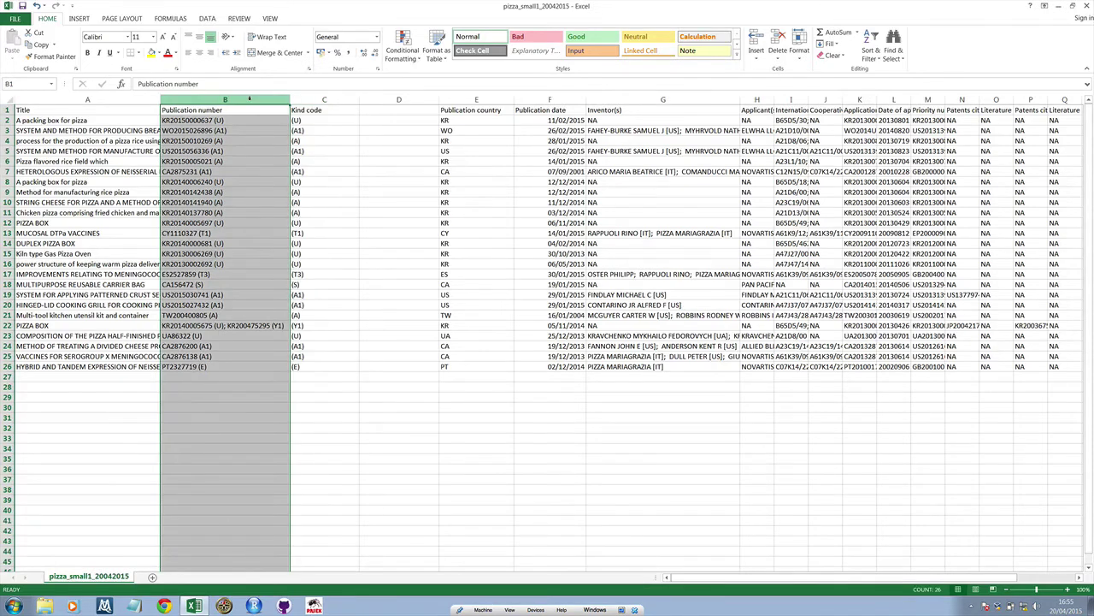
left_click(213, 20)
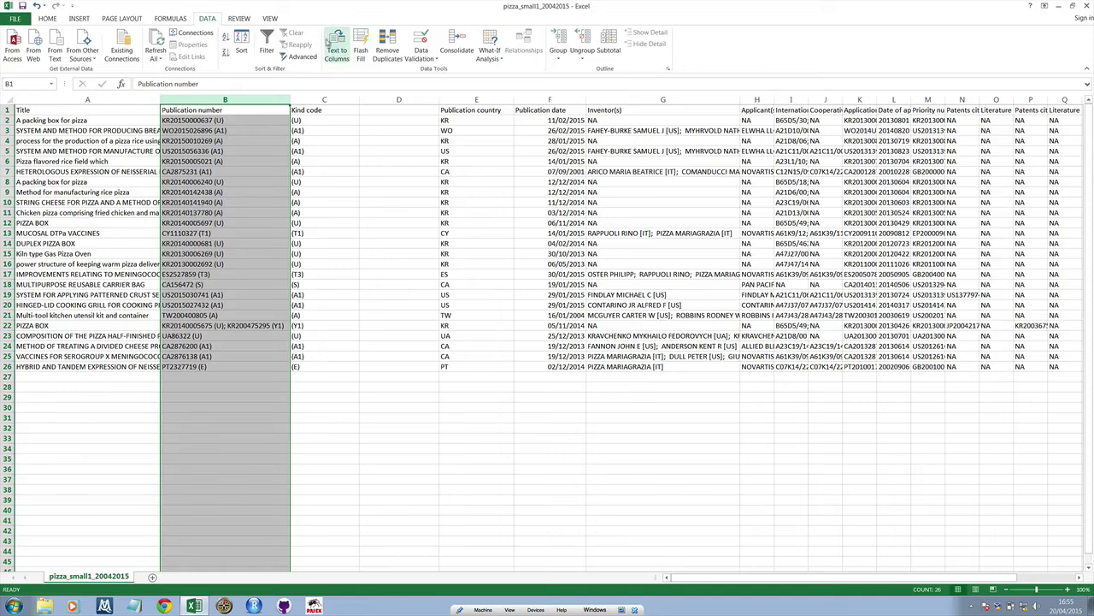
left_click(335, 45)
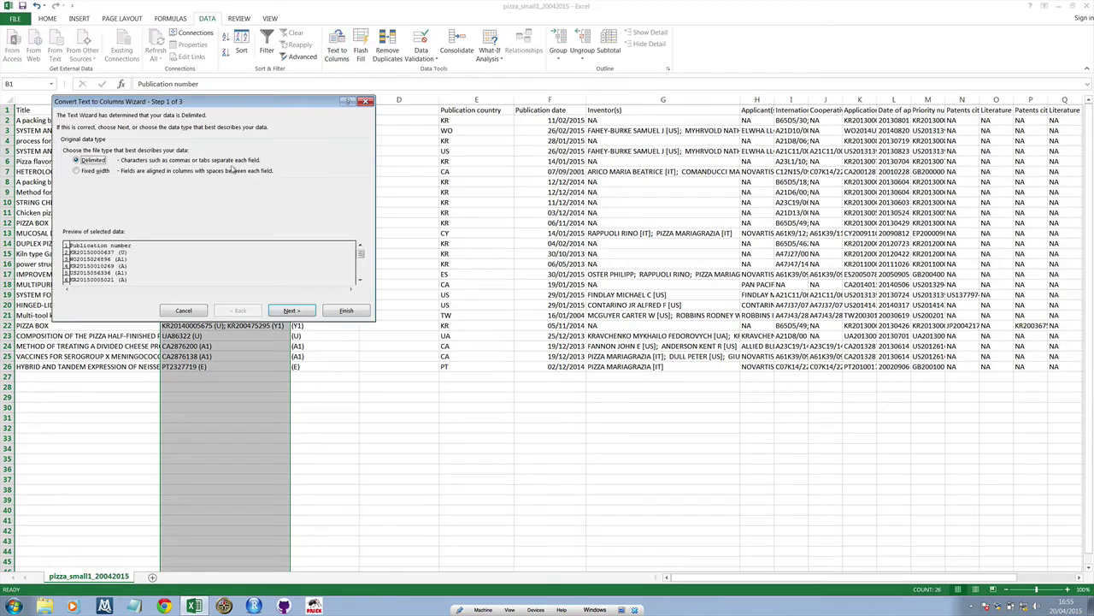
left_click(291, 311)
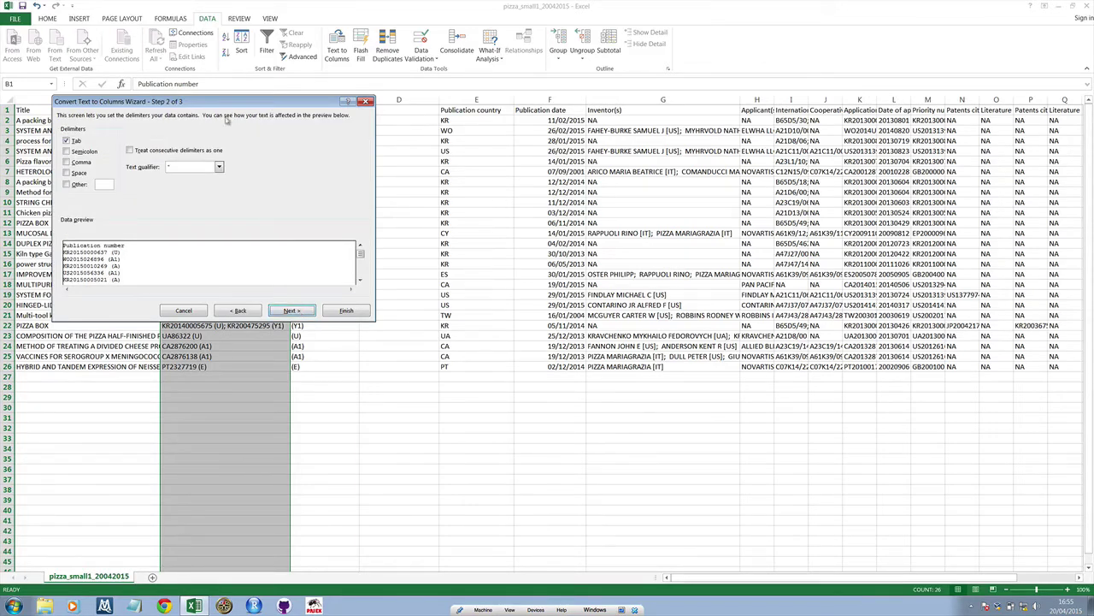
left_click_drag(208, 104, 479, 99)
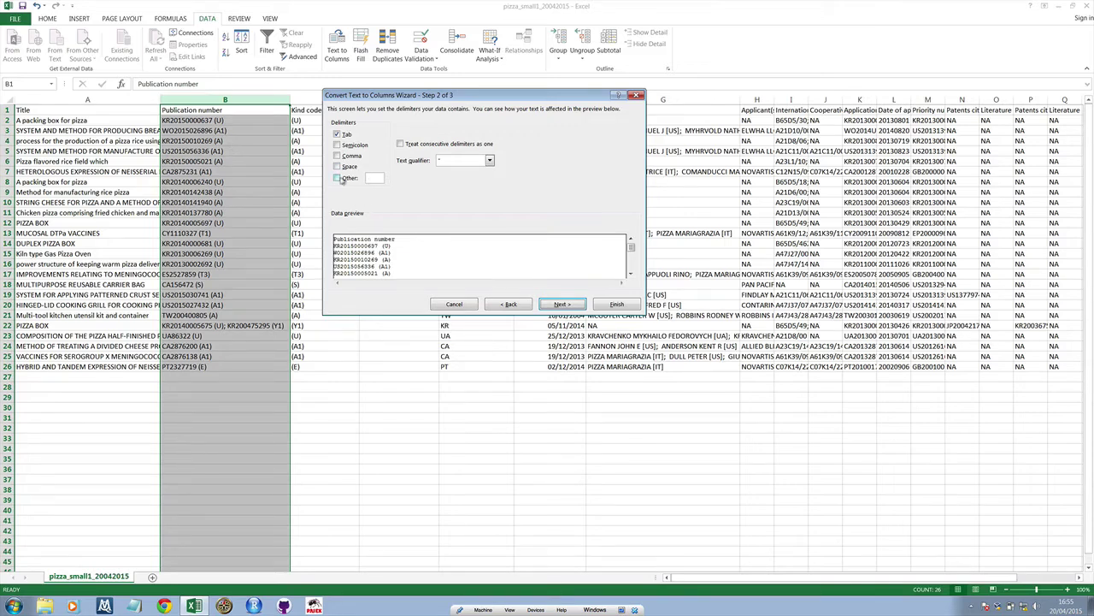
- Try '(' as a custom delimiter, then drop it and split on spaces instead
left_click(337, 178)
type("(")
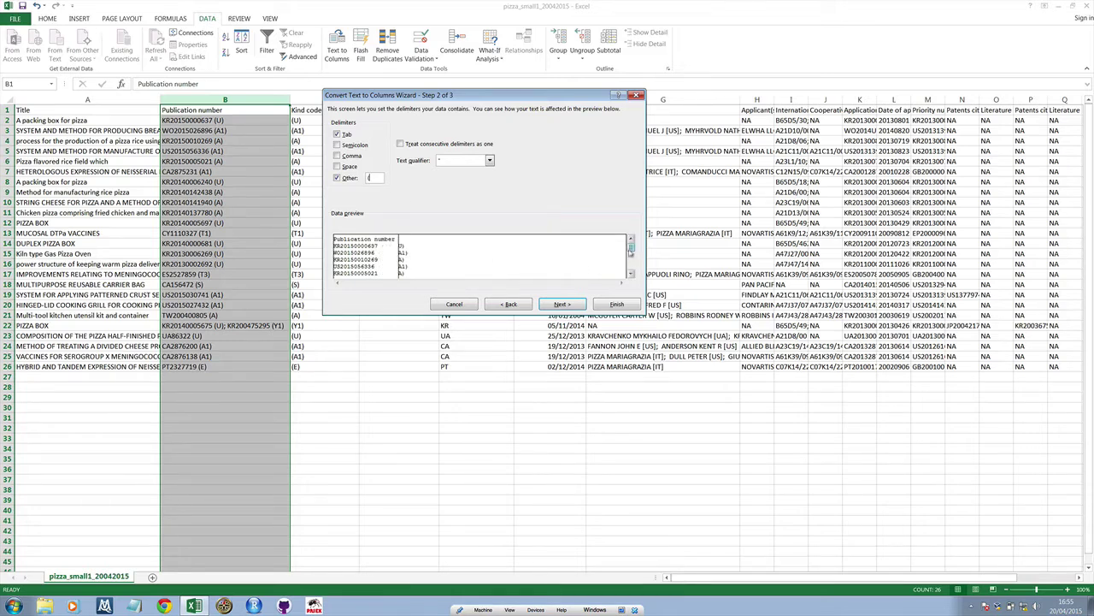
left_click_drag(631, 253, 631, 252)
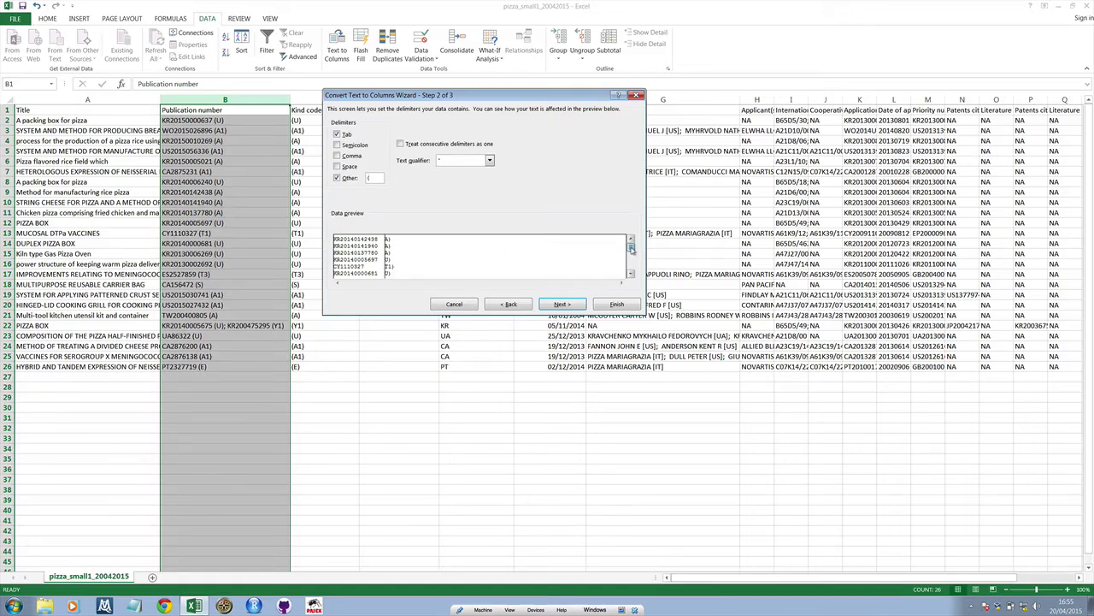
left_click_drag(632, 248, 632, 237)
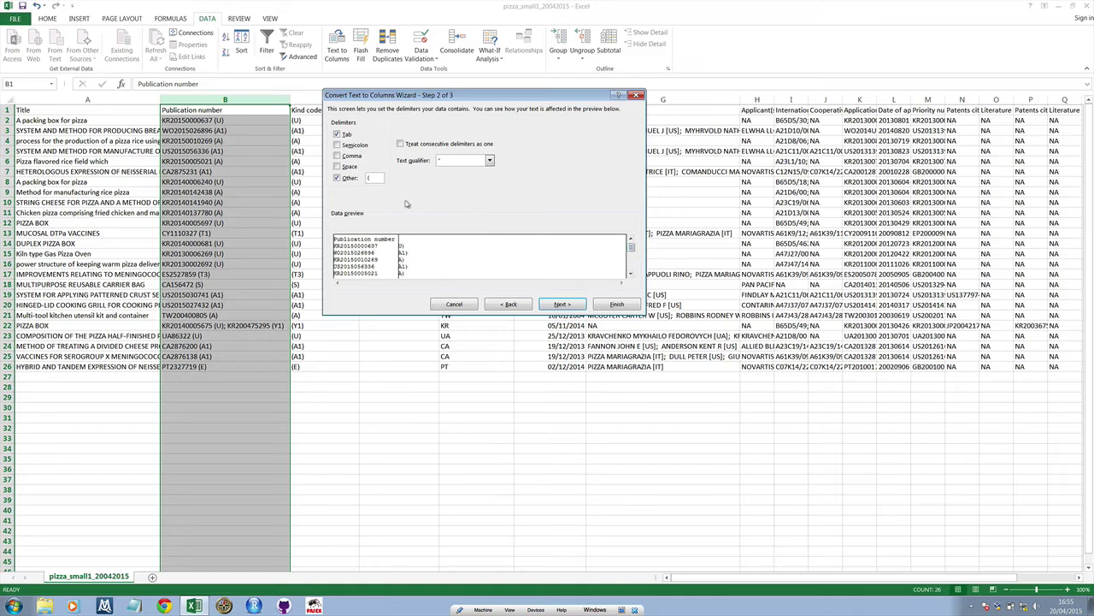
left_click(337, 179)
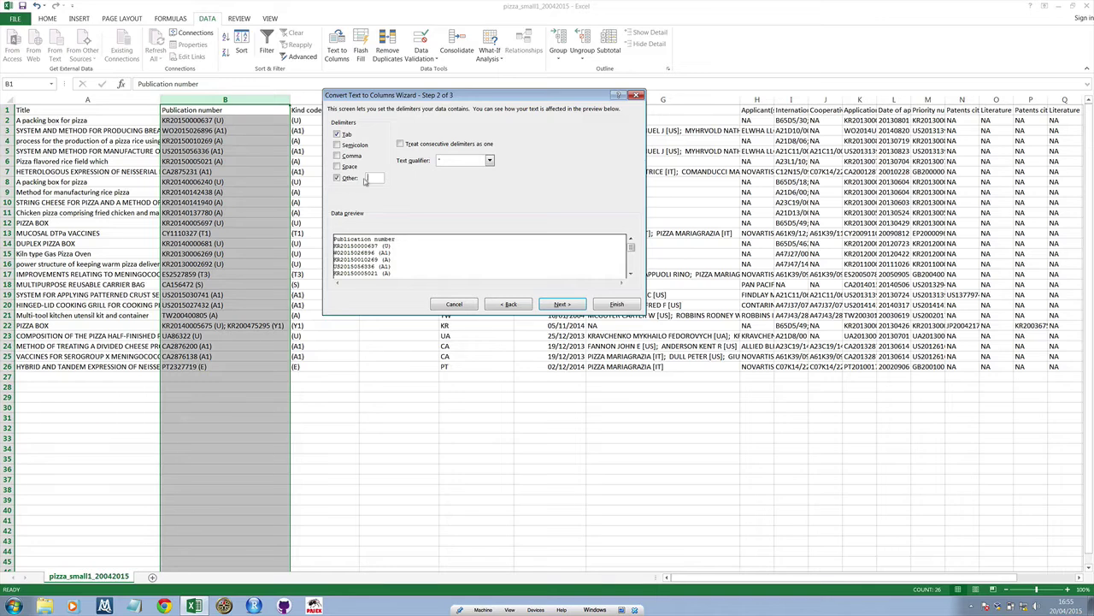
left_click(337, 178)
left_click(337, 167)
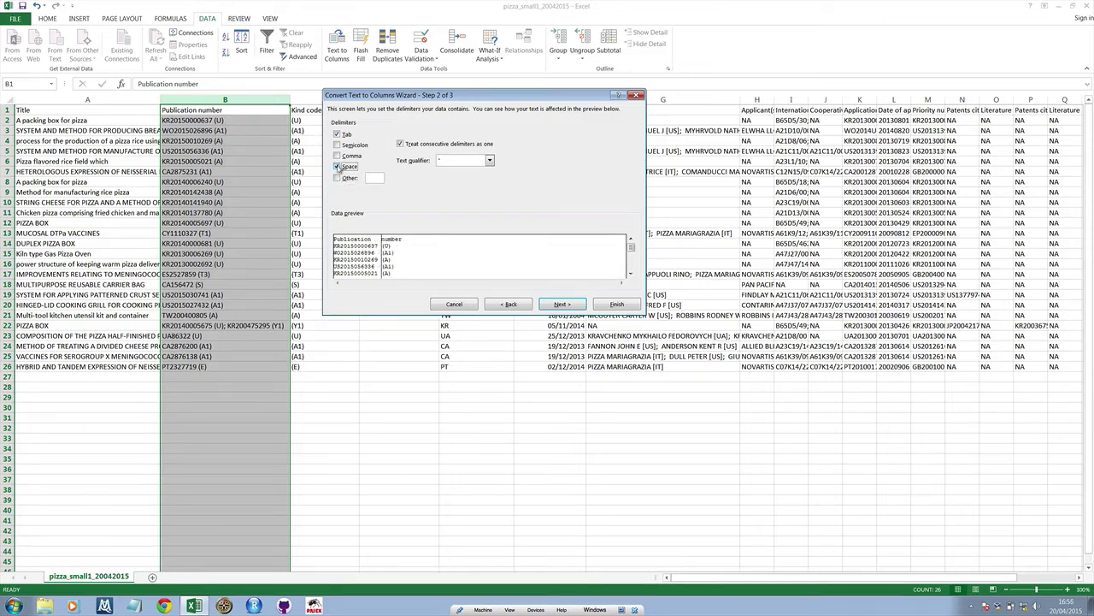
- Finish the split, accepting replacement of the existing data in column C
left_click(613, 306)
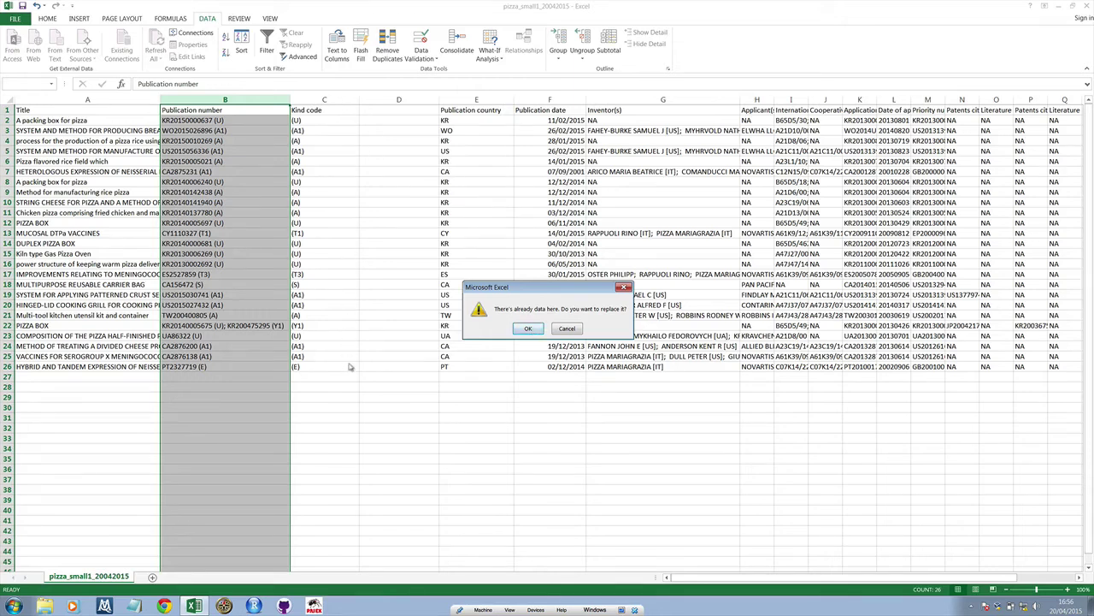
left_click(529, 329)
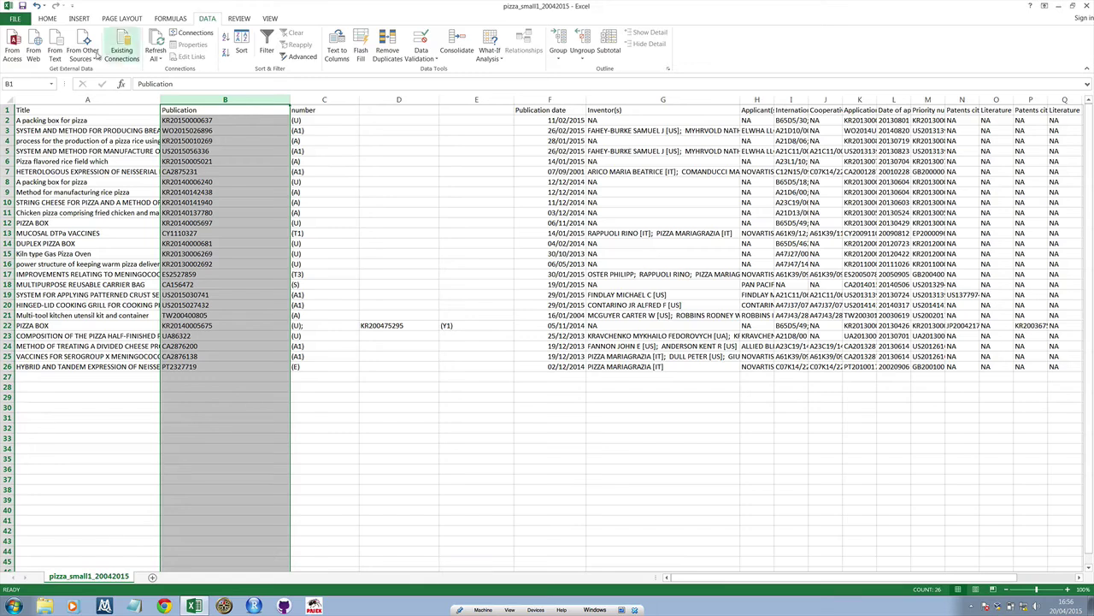
- Undo the text split and check C2's restored kind code
left_click(37, 5)
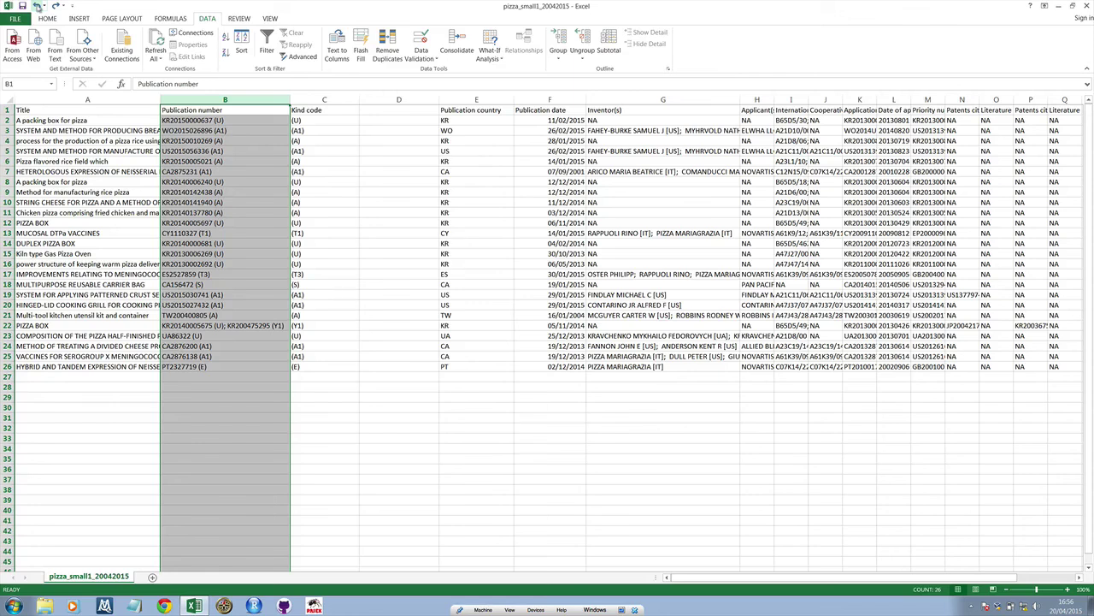
left_click(313, 121)
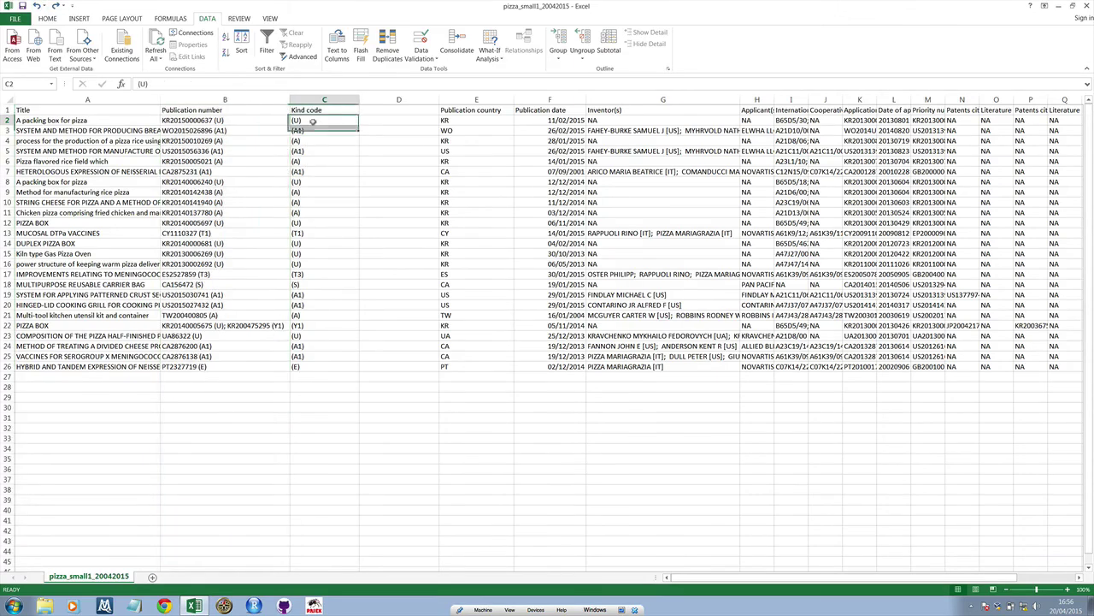